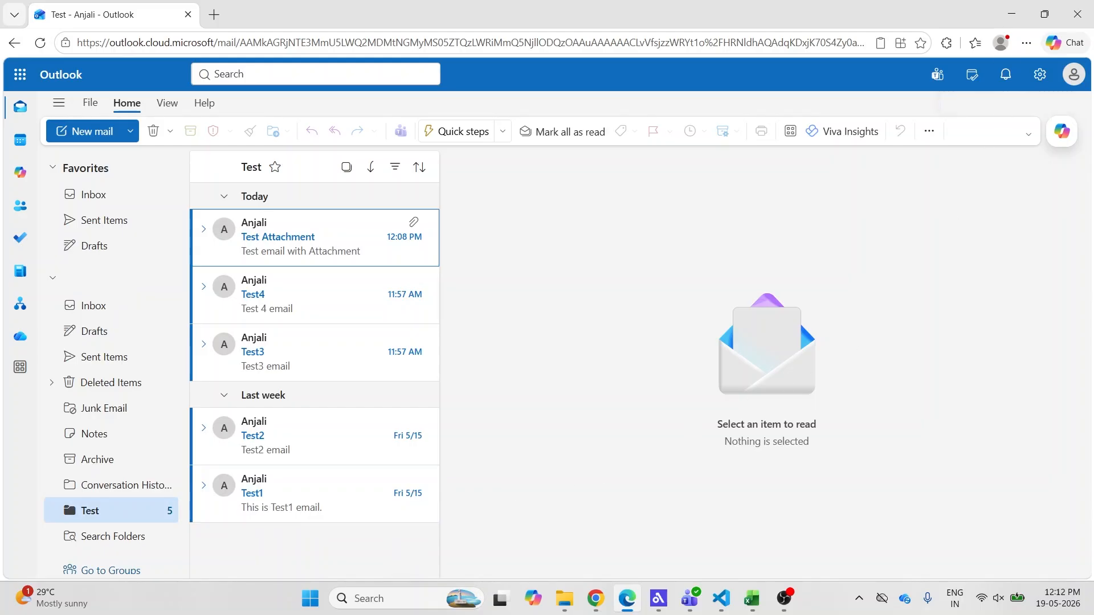
Minimize the browser after reviewing Outlook's Test folder to bring Agent Builder forward
{"action": "left_click", "coordinate": [1009, 14]}
Add a Microsoft 365 Outlook List Emails step after Start using test_m365_outlook_credential
{"action": "left_click", "coordinate": [495, 311]}
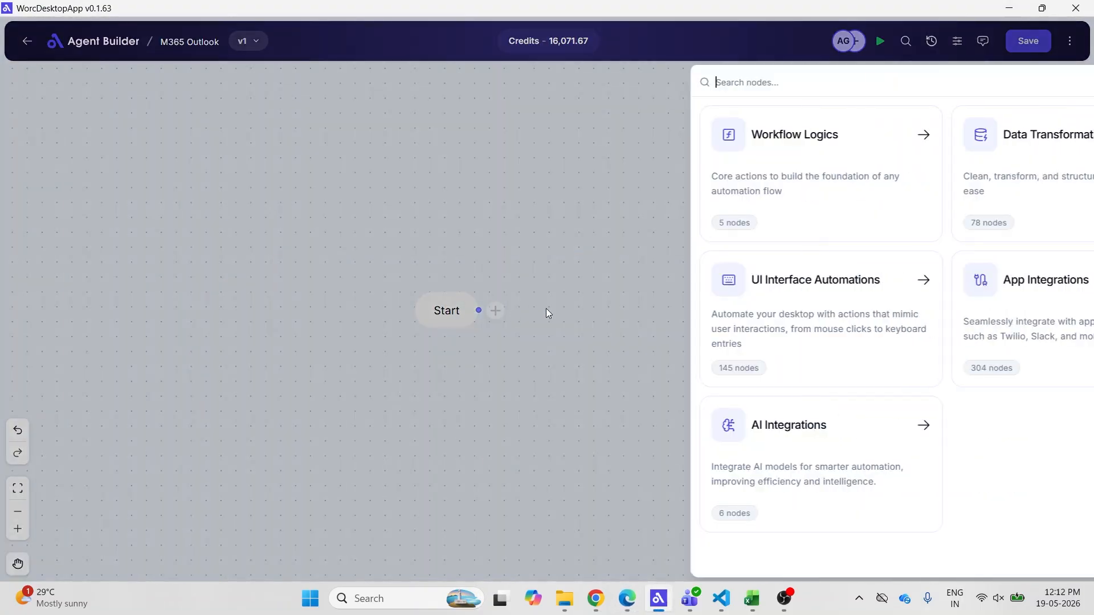
{"action": "left_click", "coordinate": [880, 310]}
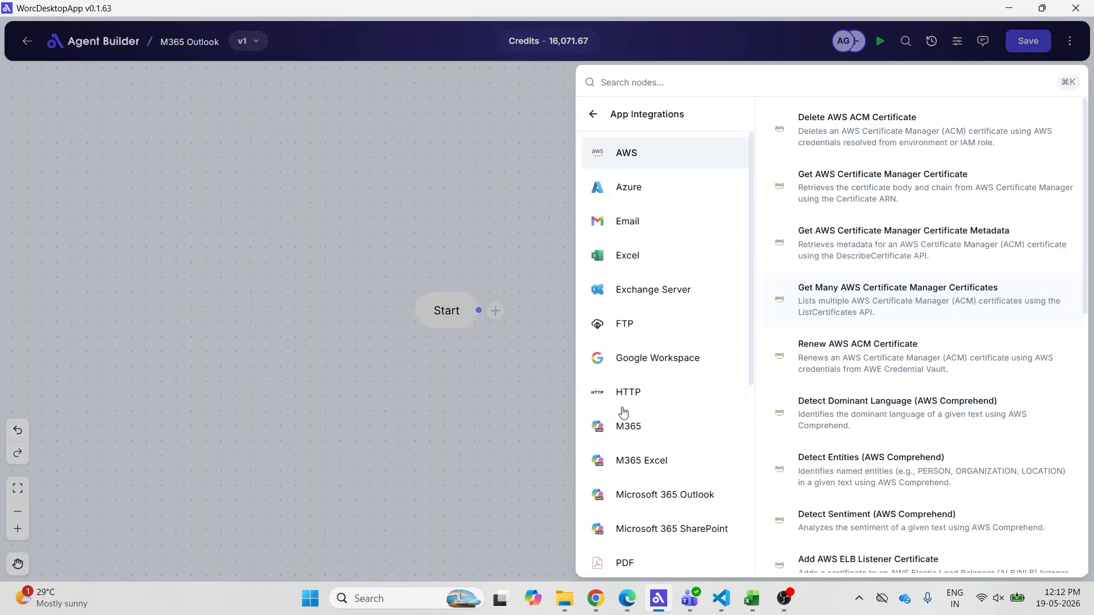
{"action": "left_click", "coordinate": [661, 494]}
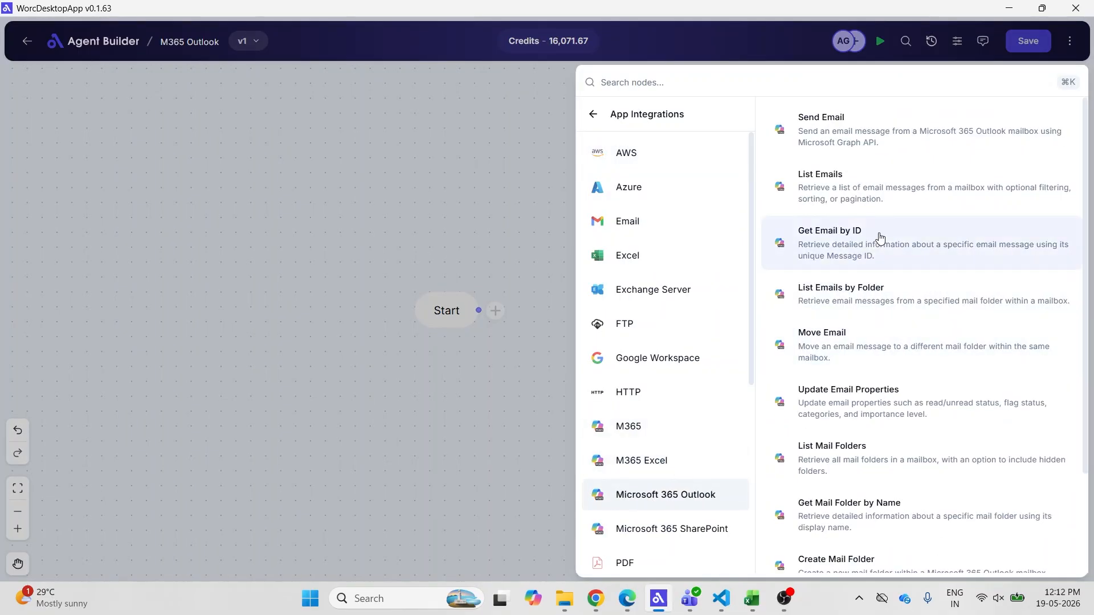
{"action": "left_click", "coordinate": [911, 188]}
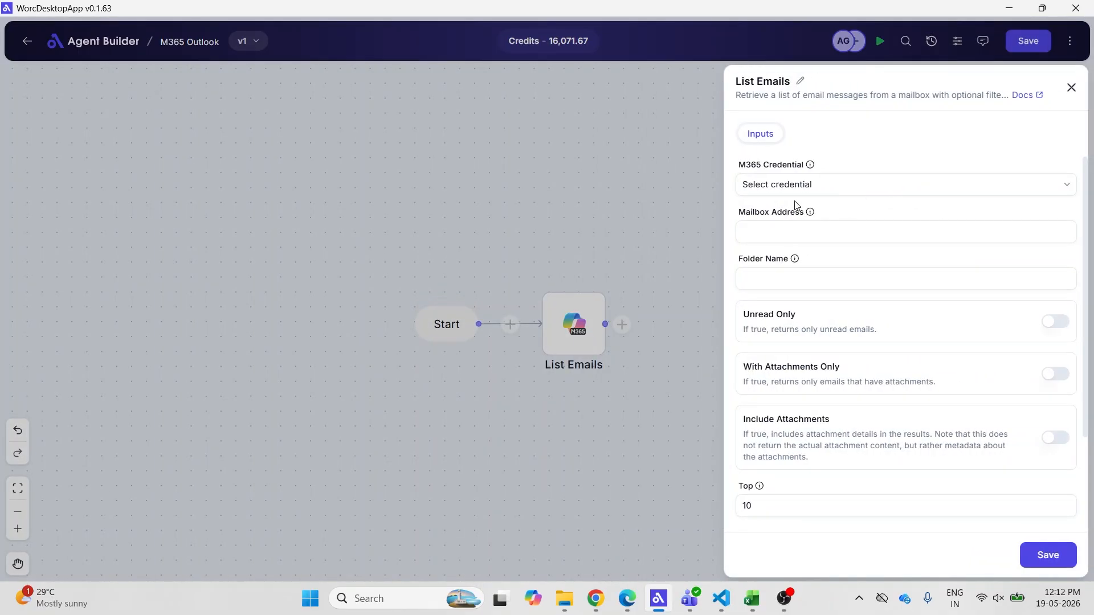
{"action": "left_click", "coordinate": [840, 186]}
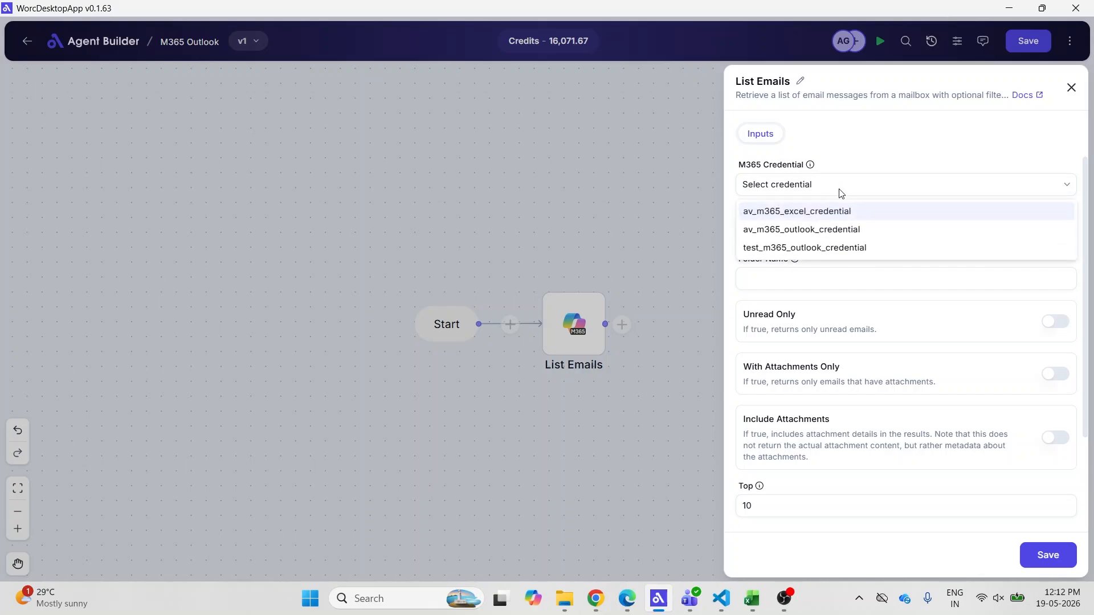
{"action": "left_click", "coordinate": [838, 251]}
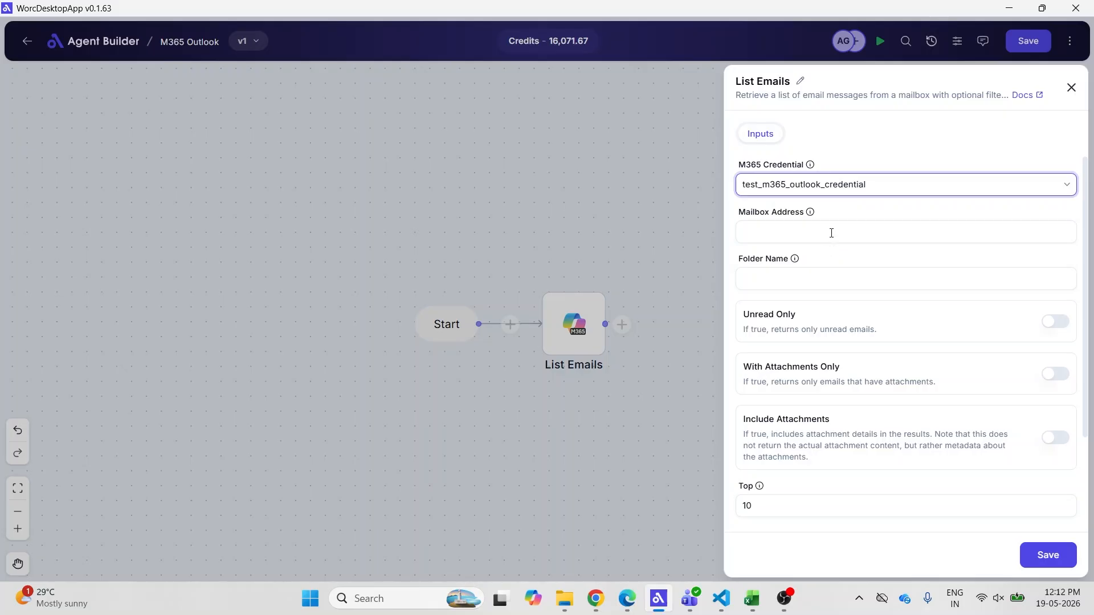
Point List Emails at the mailbox's Test folder, unread only with attachment details, and save
{"action": "left_click", "coordinate": [831, 233]}
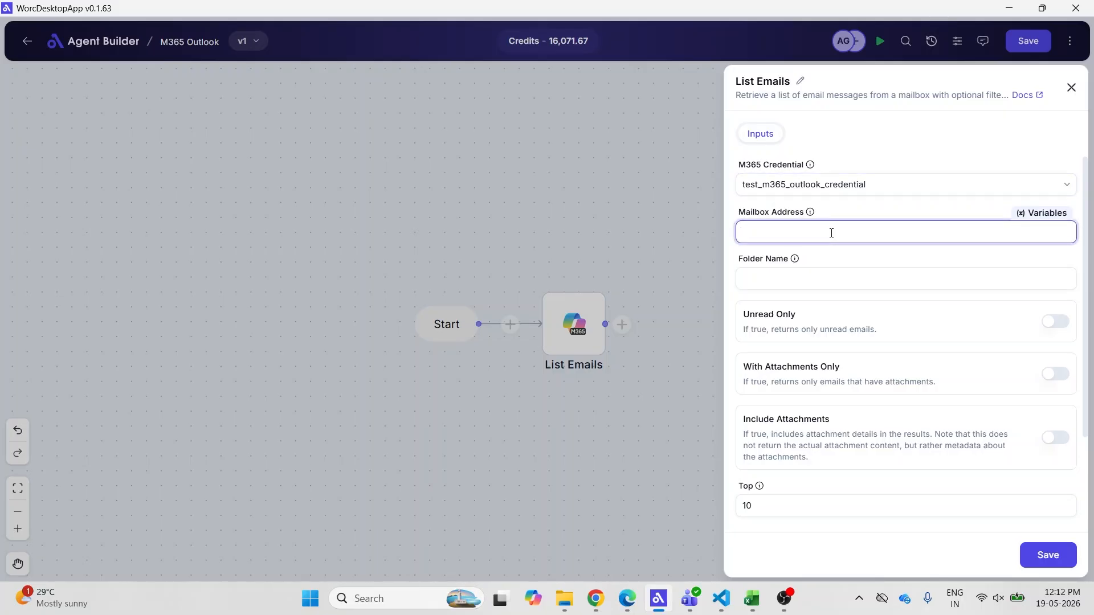
{"action": "key", "text": "ctrl+v"}
{"action": "left_click", "coordinate": [816, 281]}
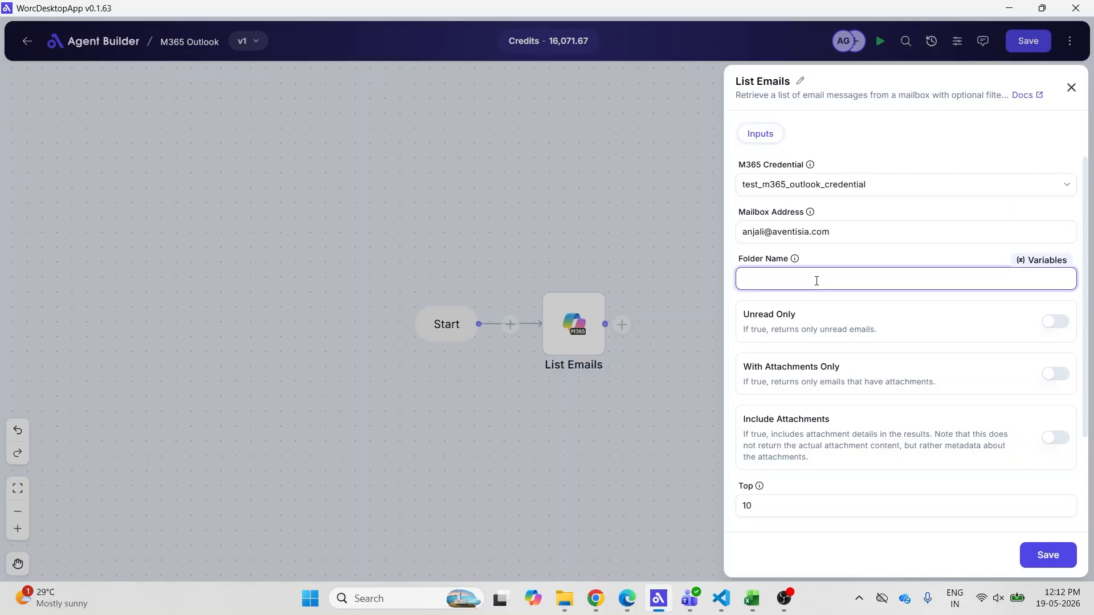
{"action": "type", "text": "Test"}
{"action": "left_click", "coordinate": [1053, 329]}
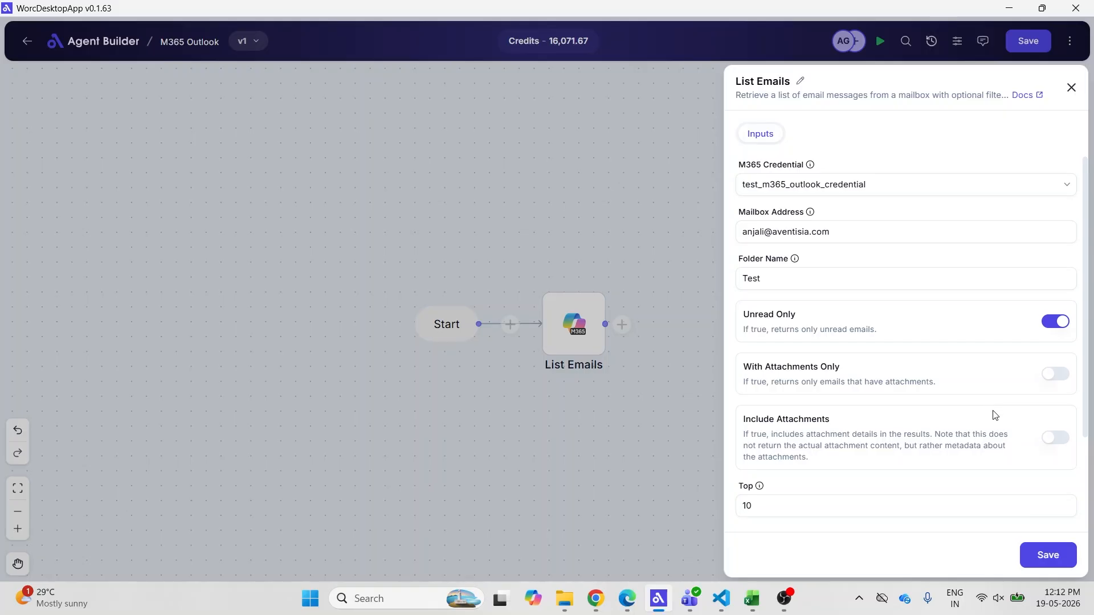
{"action": "left_click", "coordinate": [1050, 440]}
{"action": "scroll", "coordinate": [963, 444], "scroll_direction": "down", "scroll_amount": 3}
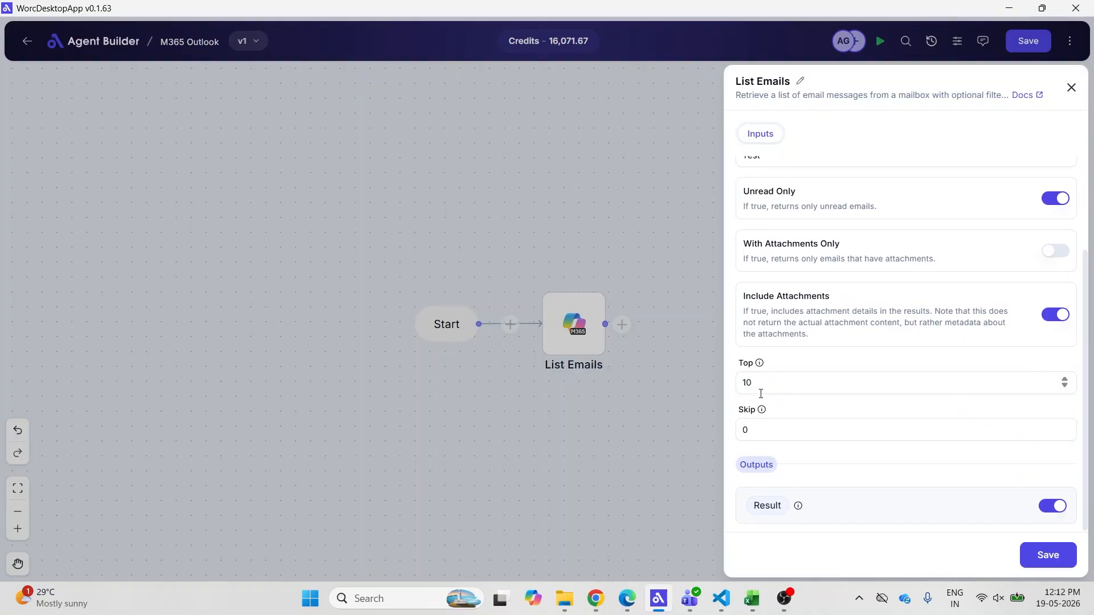
{"action": "left_click", "coordinate": [1035, 555]}
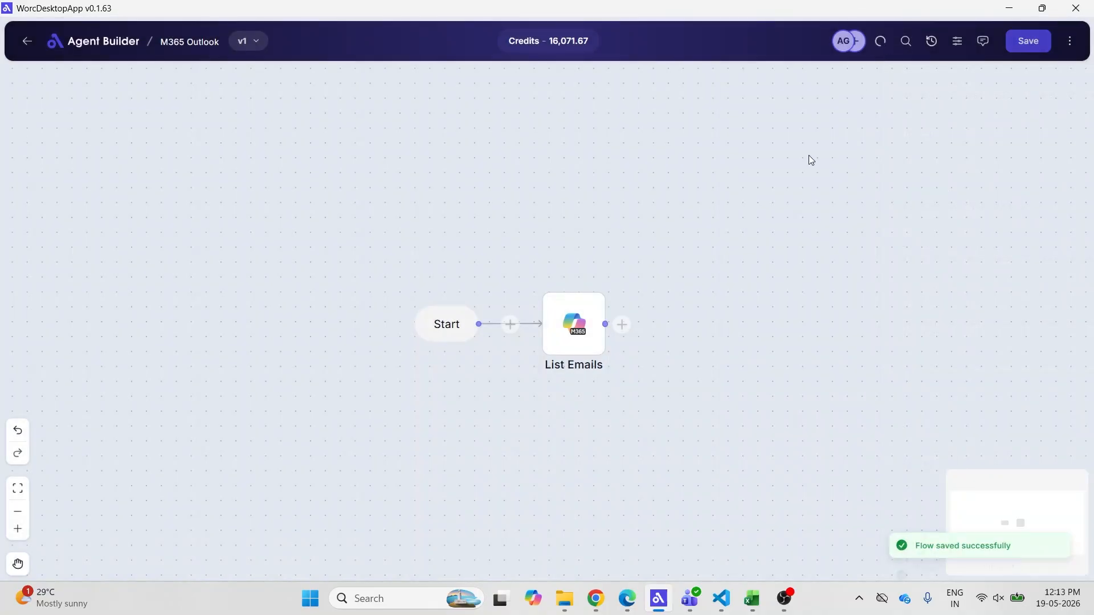
{"action": "left_click", "coordinate": [1064, 46]}
{"action": "left_click", "coordinate": [1019, 81]}
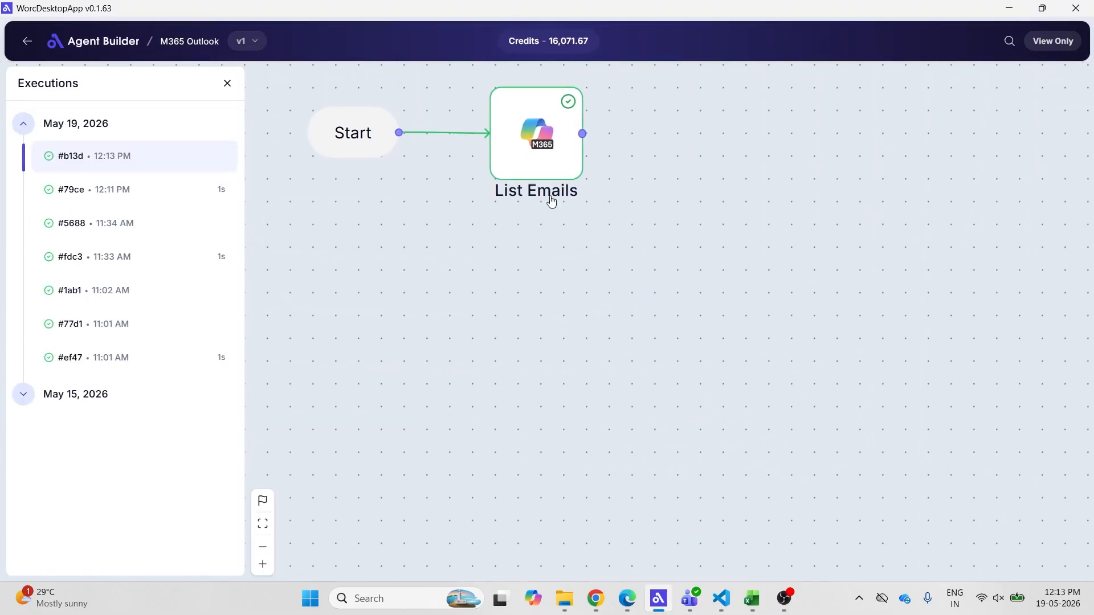
{"action": "left_click", "coordinate": [540, 150]}
{"action": "left_click", "coordinate": [649, 376]}
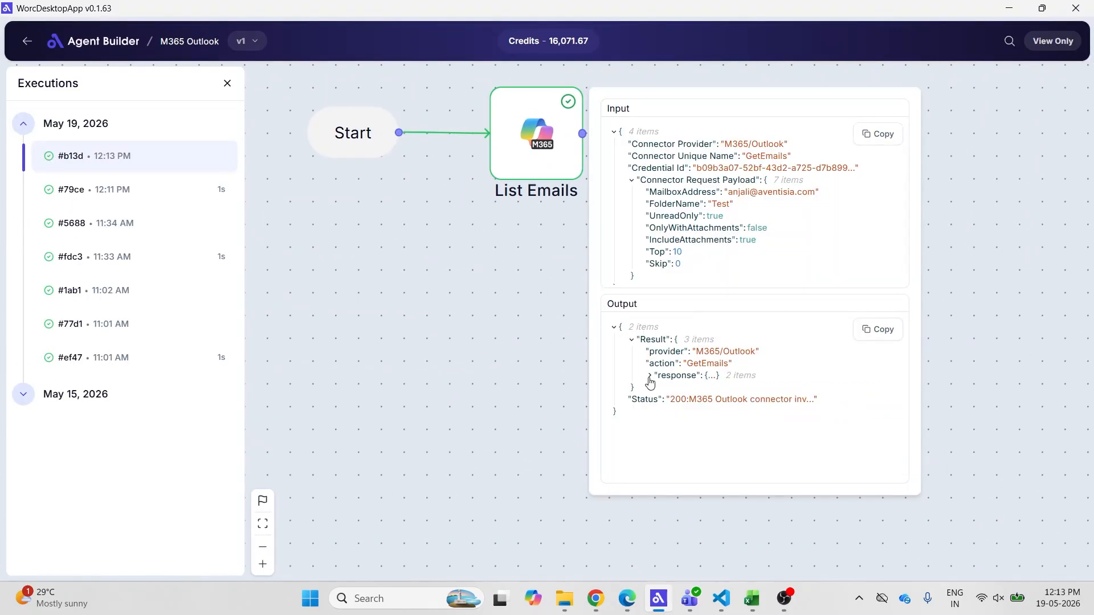
{"action": "left_click", "coordinate": [649, 376]}
{"action": "scroll", "coordinate": [669, 405], "scroll_direction": "down", "scroll_amount": 1}
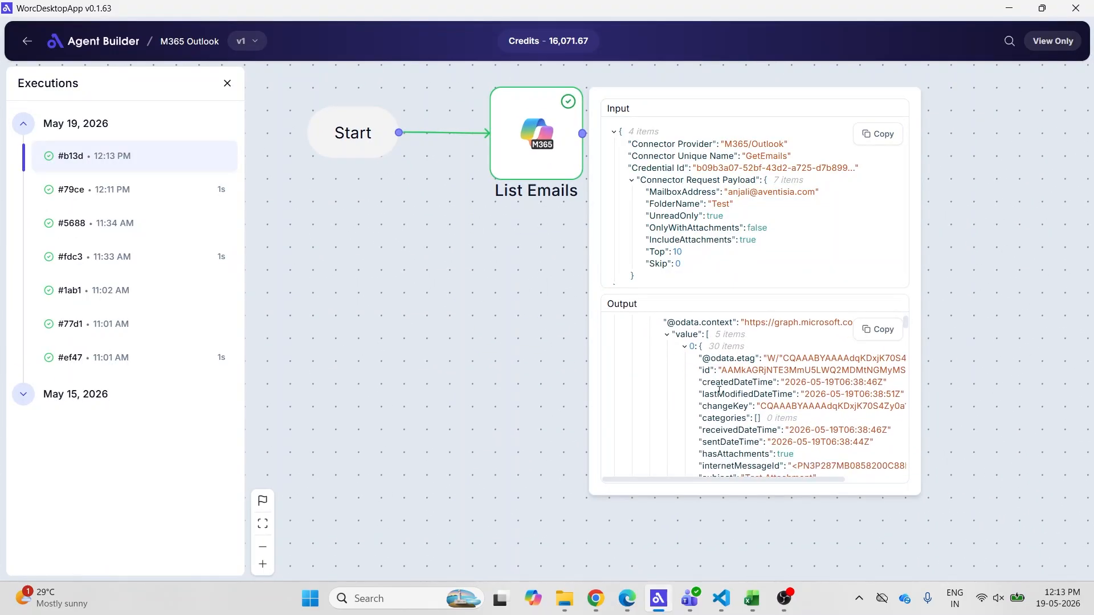
{"action": "double_click", "coordinate": [706, 370]}
{"action": "scroll", "coordinate": [725, 376], "scroll_direction": "right", "scroll_amount": 1}
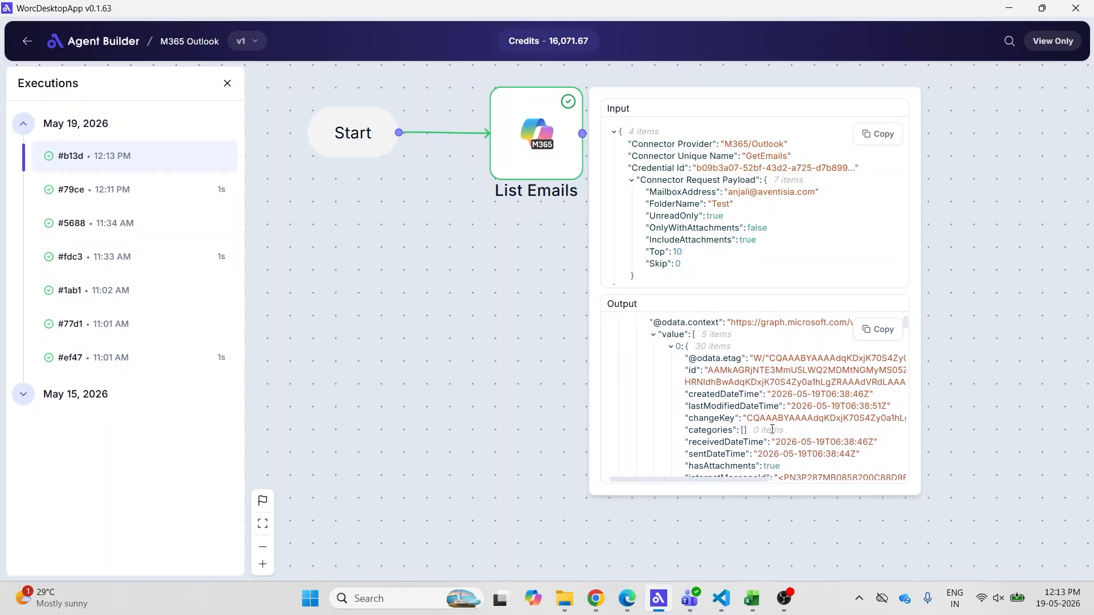
{"action": "scroll", "coordinate": [772, 398], "scroll_direction": "down", "scroll_amount": 1}
{"action": "scroll", "coordinate": [755, 422], "scroll_direction": "down", "scroll_amount": 3}
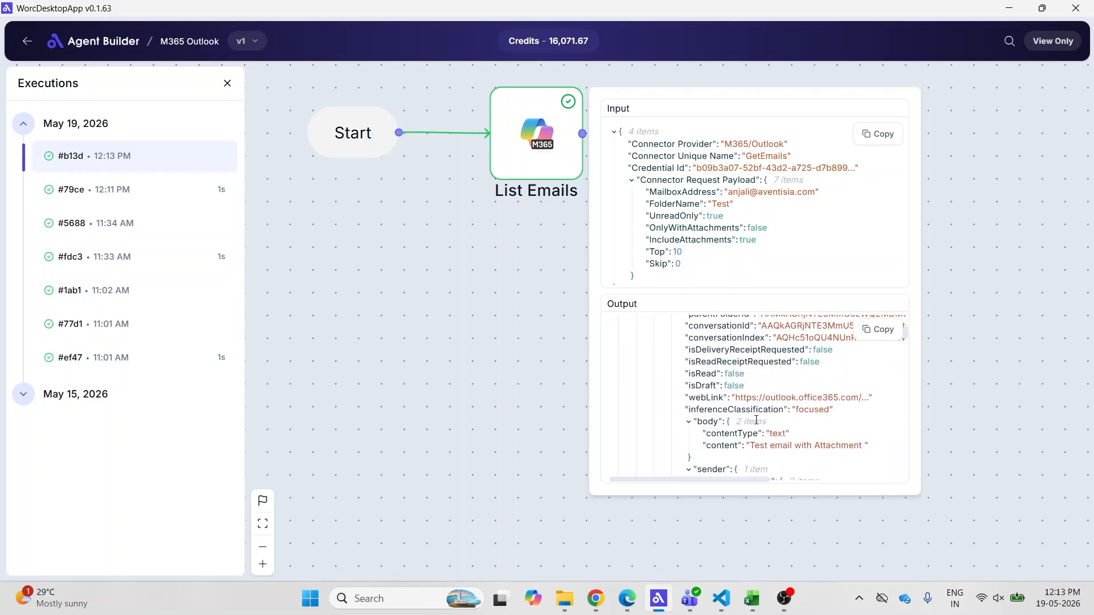
{"action": "left_click_drag", "start_coordinate": [743, 423], "coordinate": [804, 424]}
{"action": "scroll", "coordinate": [769, 422], "scroll_direction": "down", "scroll_amount": 1}
{"action": "double_click", "coordinate": [758, 417]}
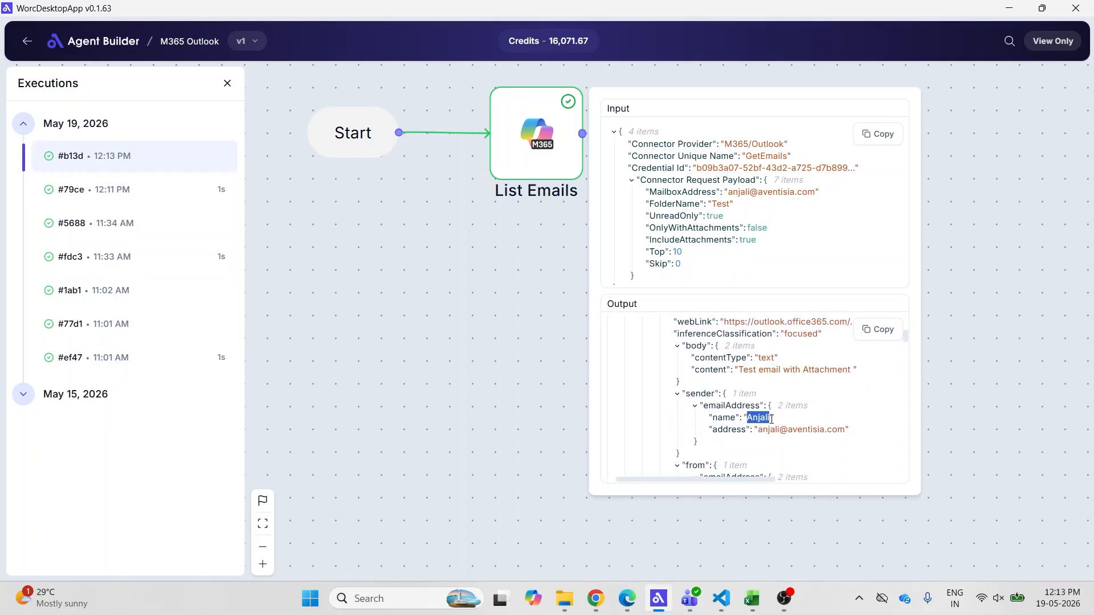
{"action": "scroll", "coordinate": [714, 421], "scroll_direction": "down", "scroll_amount": 1}
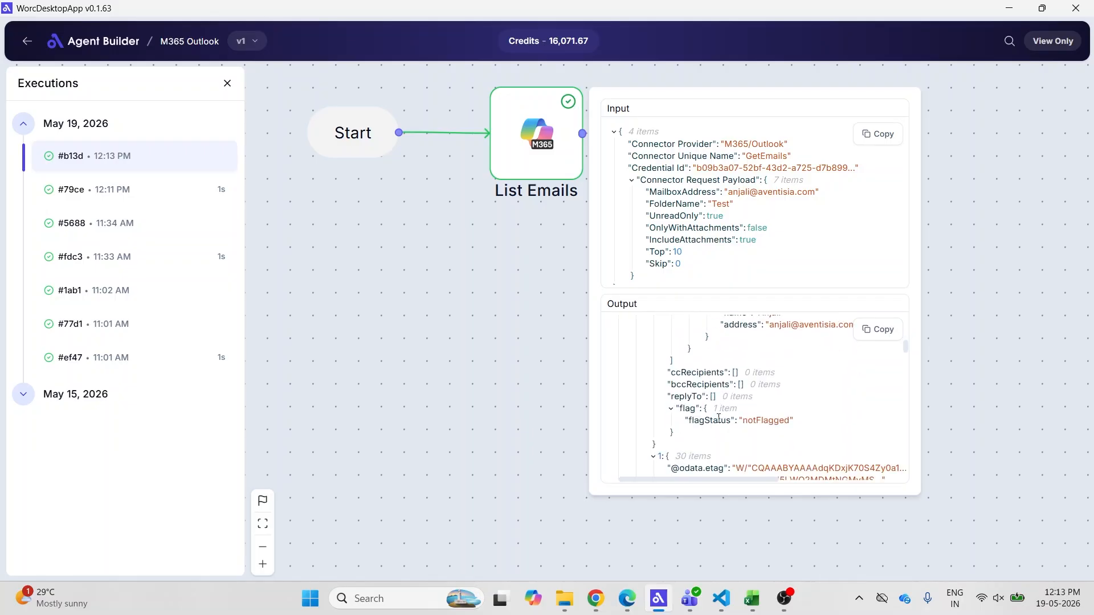
{"action": "scroll", "coordinate": [727, 413], "scroll_direction": "up", "scroll_amount": 8}
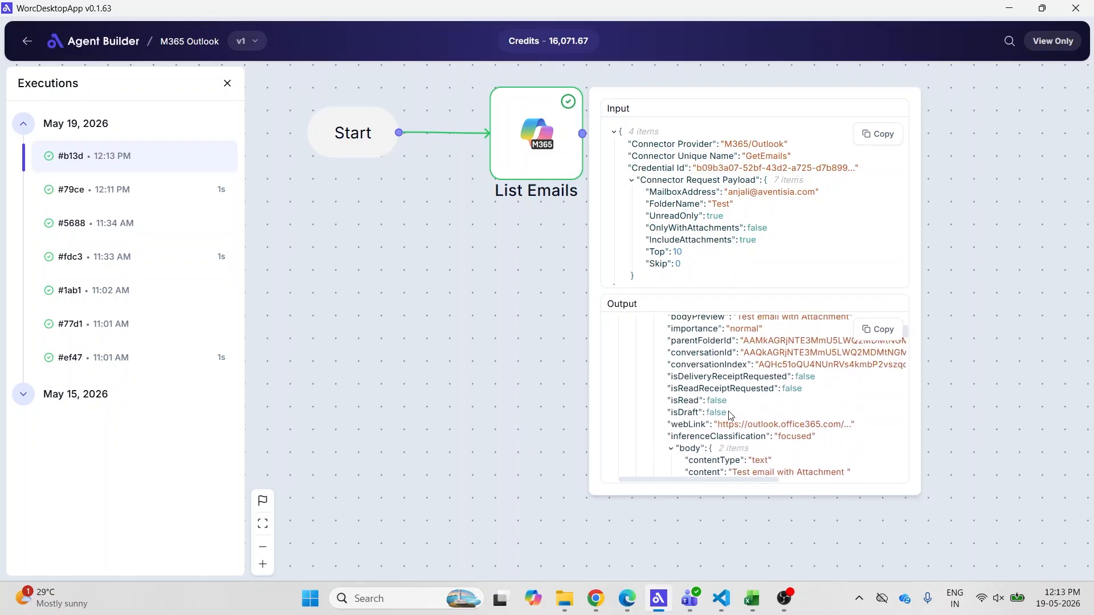
{"action": "scroll", "coordinate": [729, 411], "scroll_direction": "down", "scroll_amount": 7}
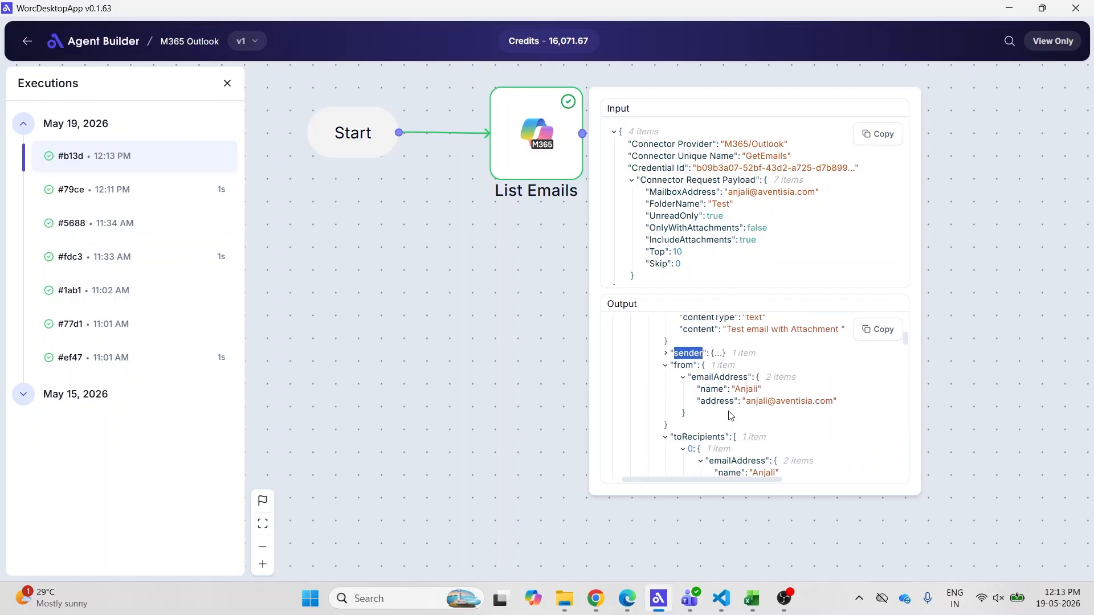
{"action": "scroll", "coordinate": [729, 411], "scroll_direction": "up", "scroll_amount": 8}
{"action": "scroll", "coordinate": [731, 413], "scroll_direction": "down", "scroll_amount": 8}
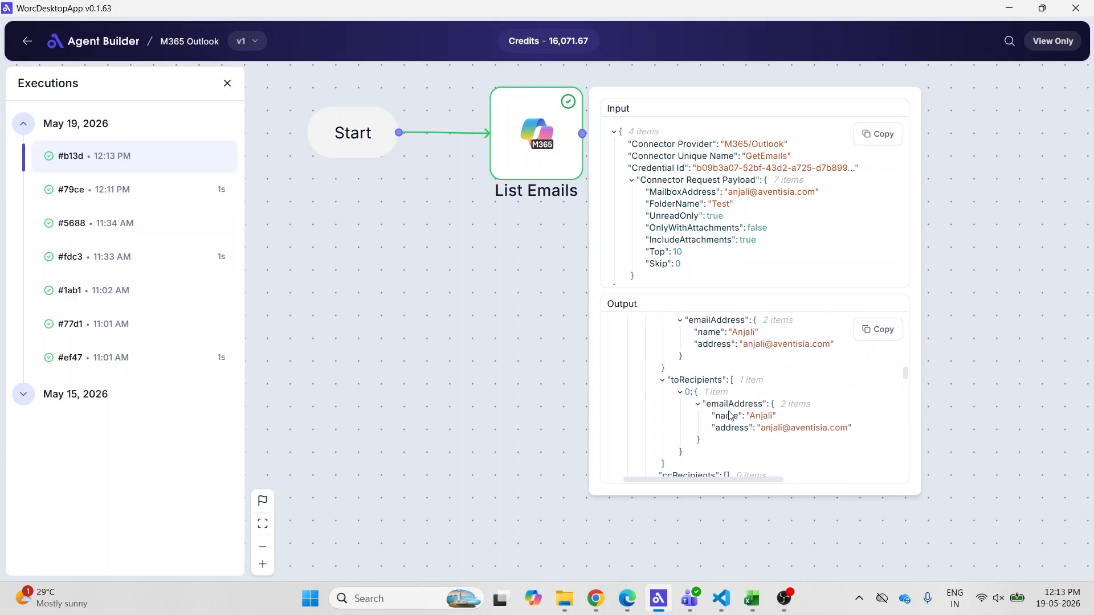
{"action": "scroll", "coordinate": [731, 414], "scroll_direction": "down", "scroll_amount": 8}
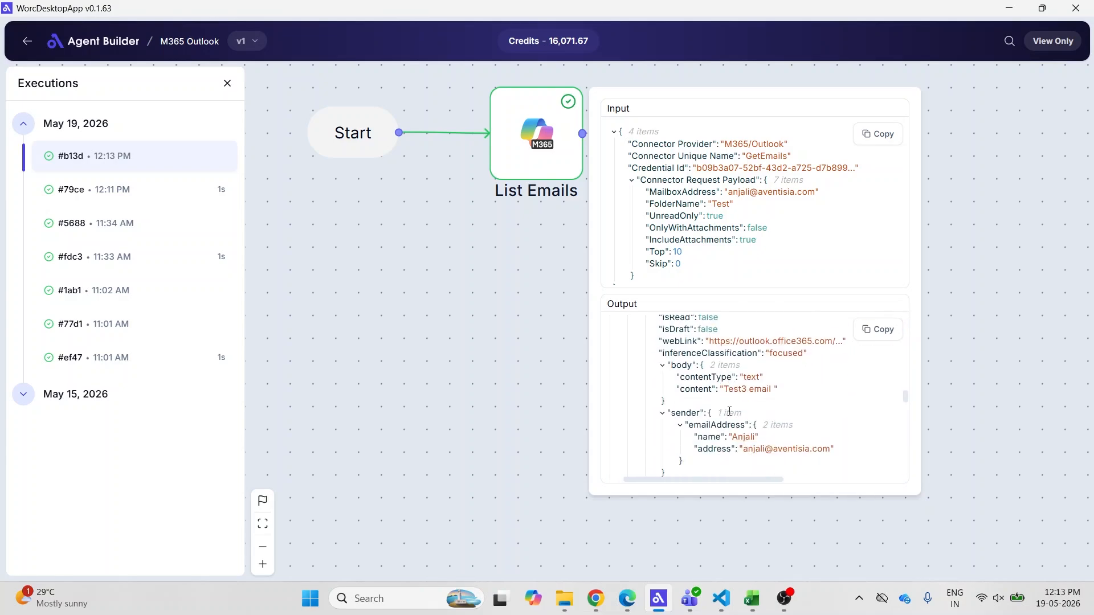
{"action": "scroll", "coordinate": [729, 411], "scroll_direction": "down", "scroll_amount": 6}
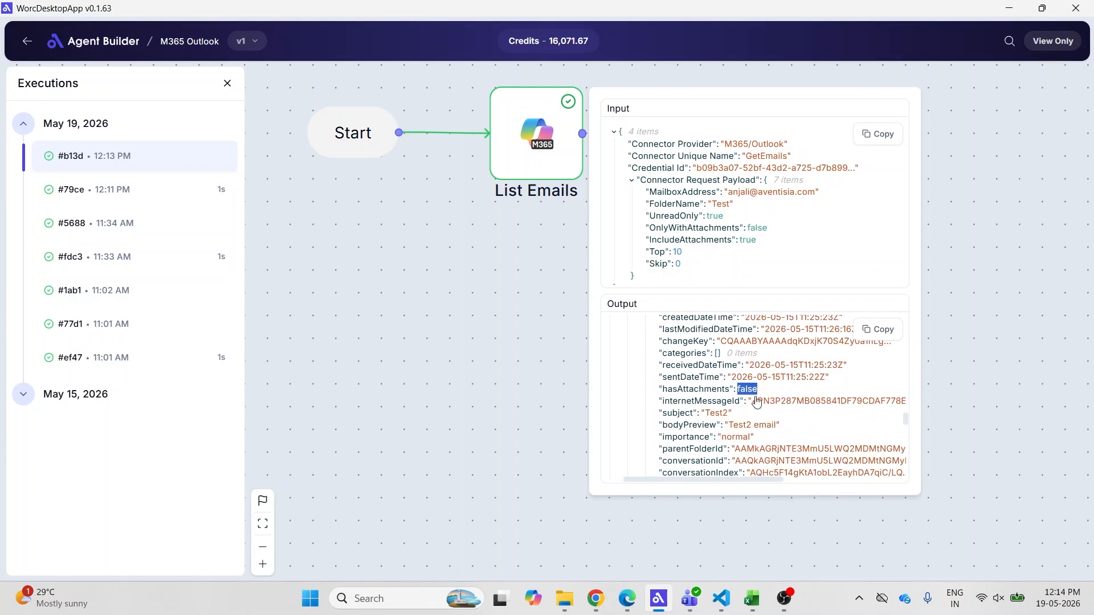
{"action": "scroll", "coordinate": [756, 402], "scroll_direction": "down", "scroll_amount": 10}
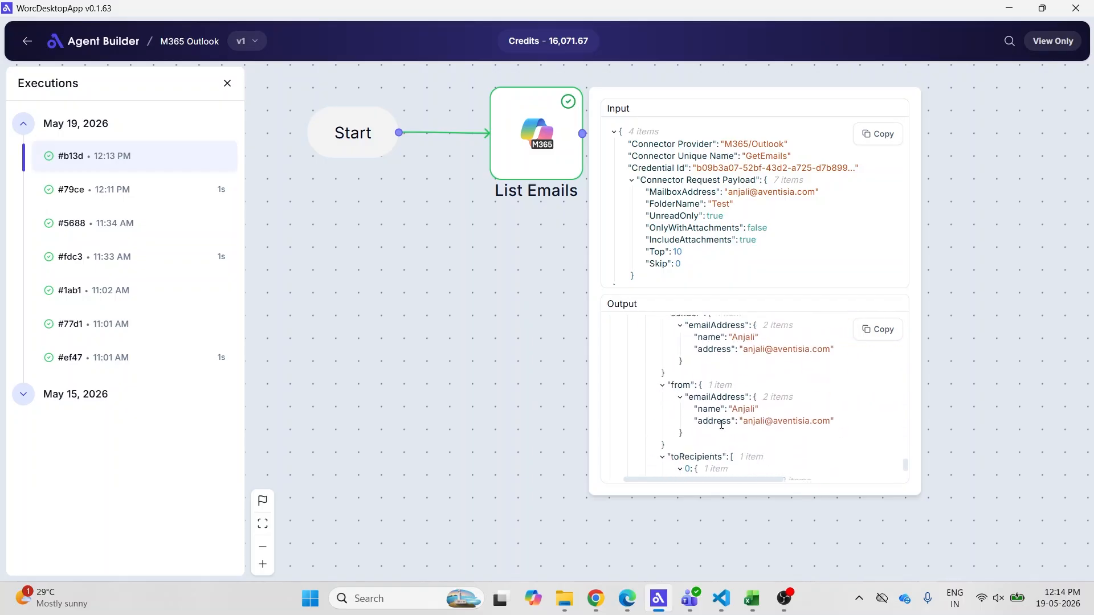
{"action": "scroll", "coordinate": [721, 425], "scroll_direction": "down", "scroll_amount": 4}
{"action": "scroll", "coordinate": [720, 427], "scroll_direction": "left", "scroll_amount": 1}
{"action": "left_click", "coordinate": [226, 86]}
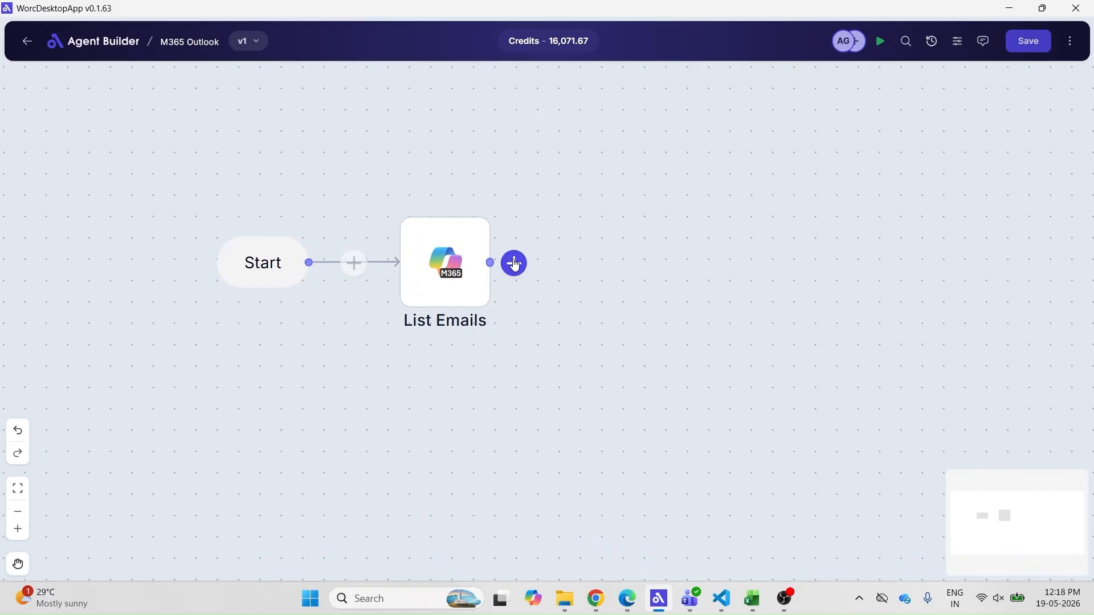
Add a Microsoft 365 Outlook Get Email by ID step after List Emails
{"action": "left_click", "coordinate": [514, 264]}
{"action": "left_click", "coordinate": [938, 313]}
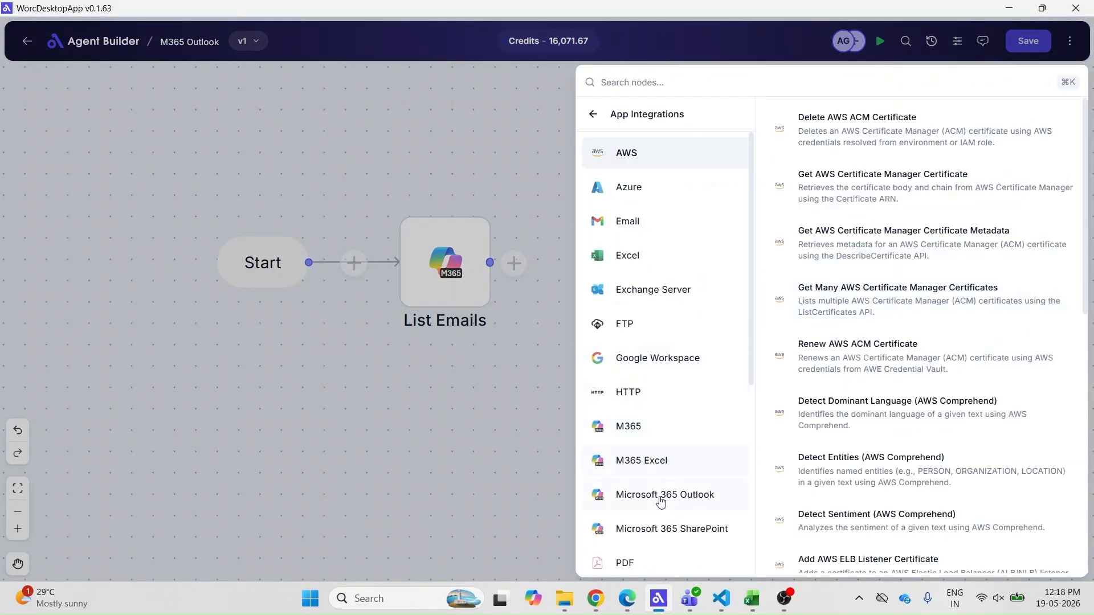
{"action": "left_click", "coordinate": [660, 501]}
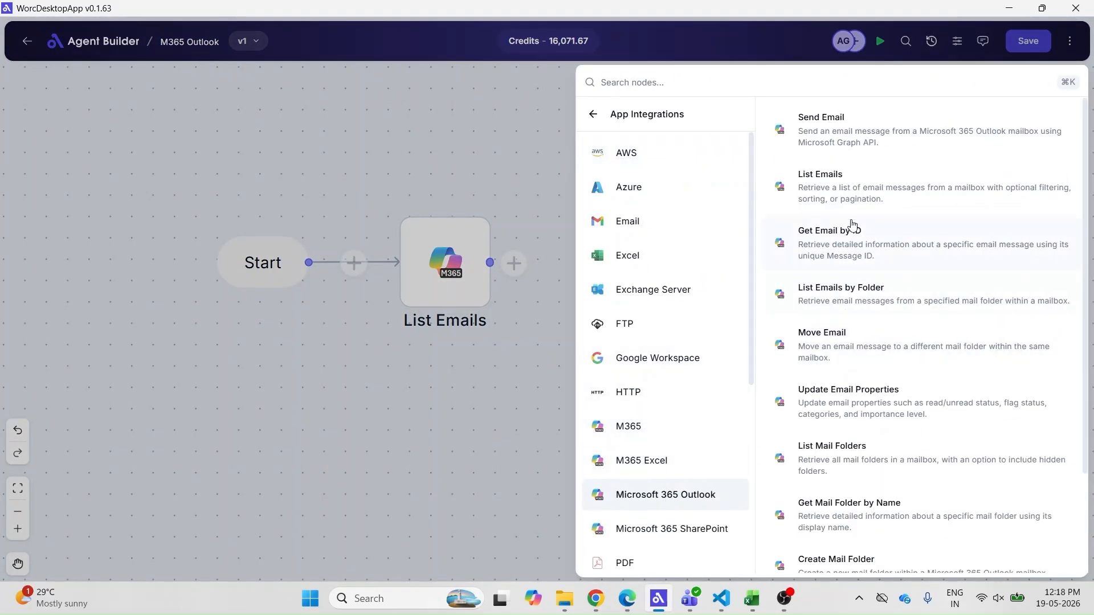
{"action": "left_click", "coordinate": [845, 255]}
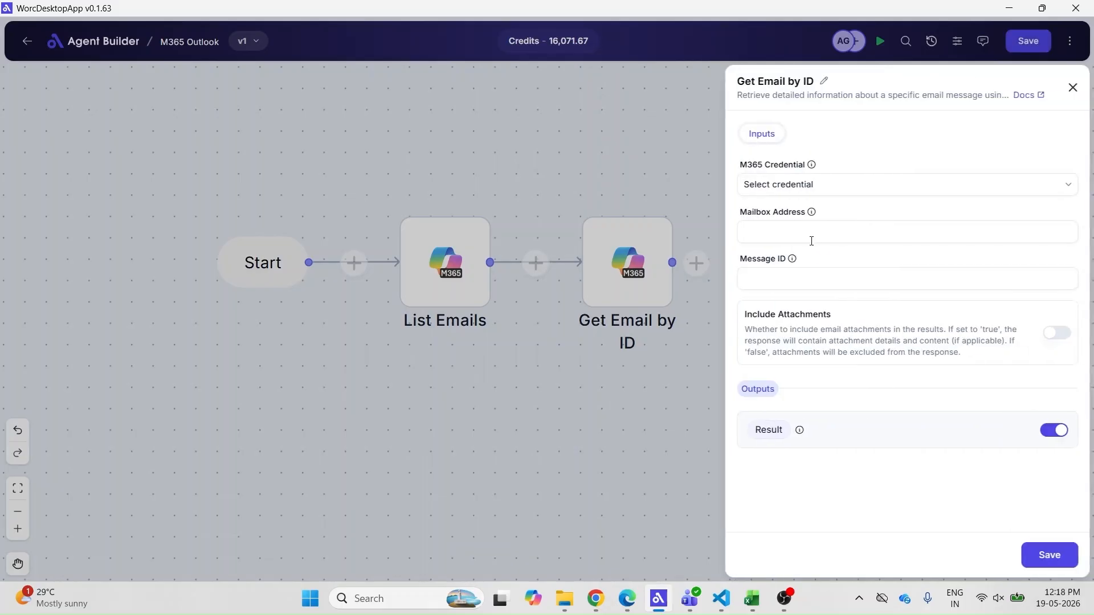
Set Get Email by ID to test_m365_outlook_credential and enter the mailbox address
{"action": "left_click", "coordinate": [804, 190]}
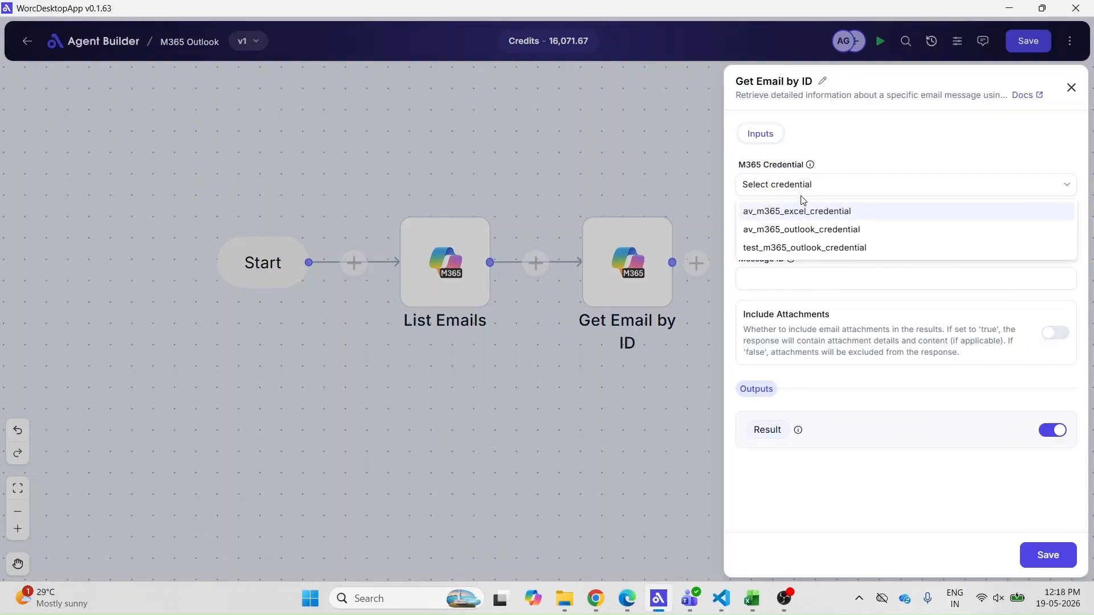
{"action": "left_click", "coordinate": [793, 249]}
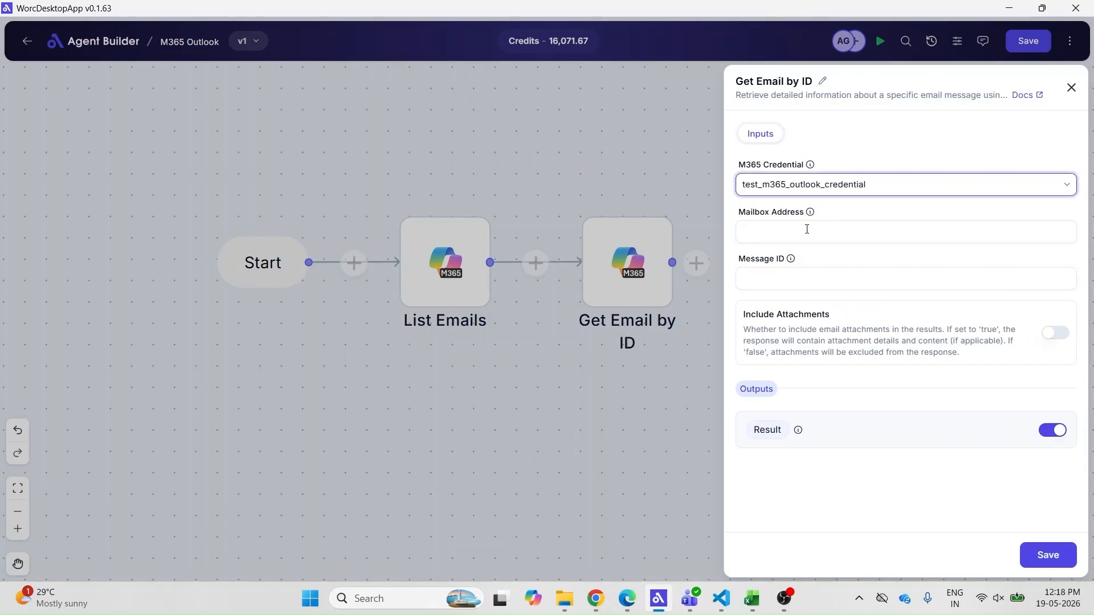
{"action": "left_click", "coordinate": [805, 235]}
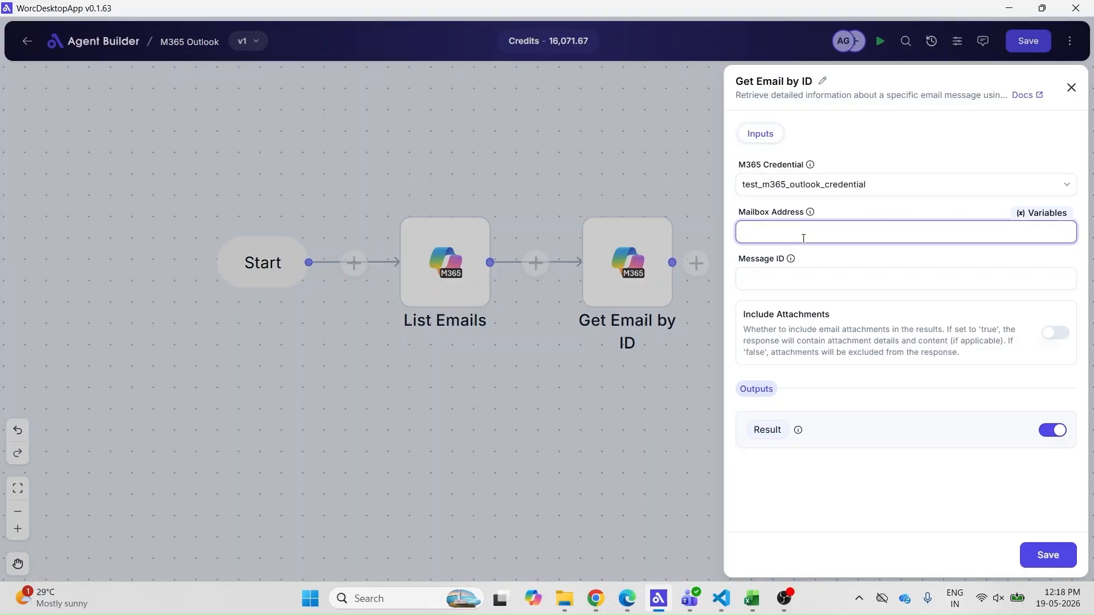
{"action": "left_click", "coordinate": [803, 277]}
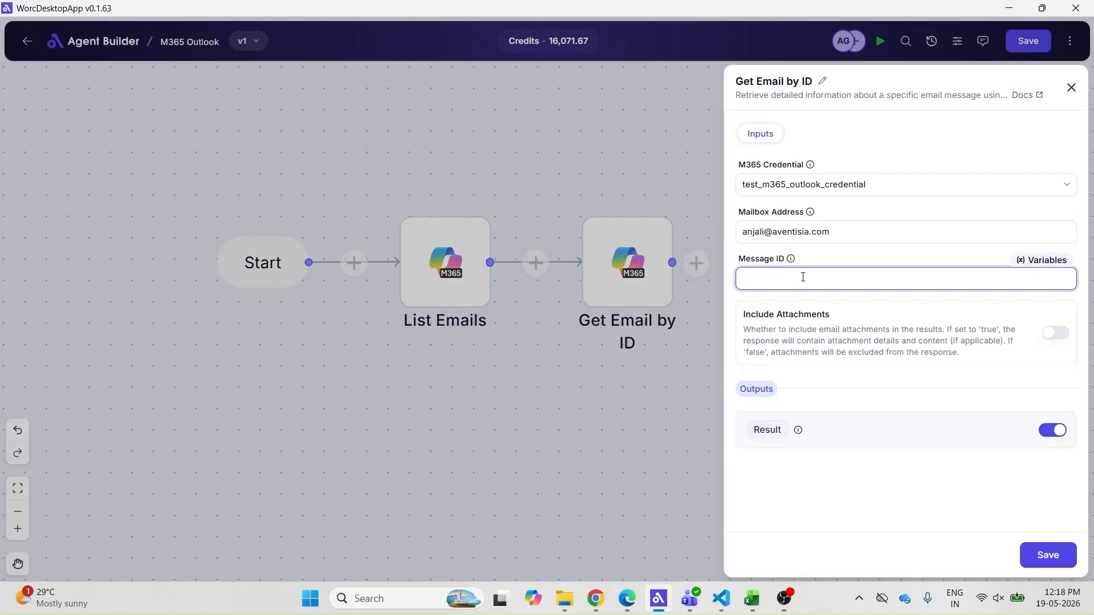
Paste the message ID, include attachments, name the output ResultWithAttachment, and save
{"action": "type", "text": "AAMkAGRjNTk3MmU5LWQ2MDMtNGMyMS05ZTQzLWRiMmQ5NjllODQzOABGAAAAAACLvVfsjzzWRYt1o-HRNldhBwAdqKDxjK70S4Zy0a1hLgZRAAAdVRdLAAAdqKDxjK70S4Zy0a1hLgZRAAAgAiofAAA="}
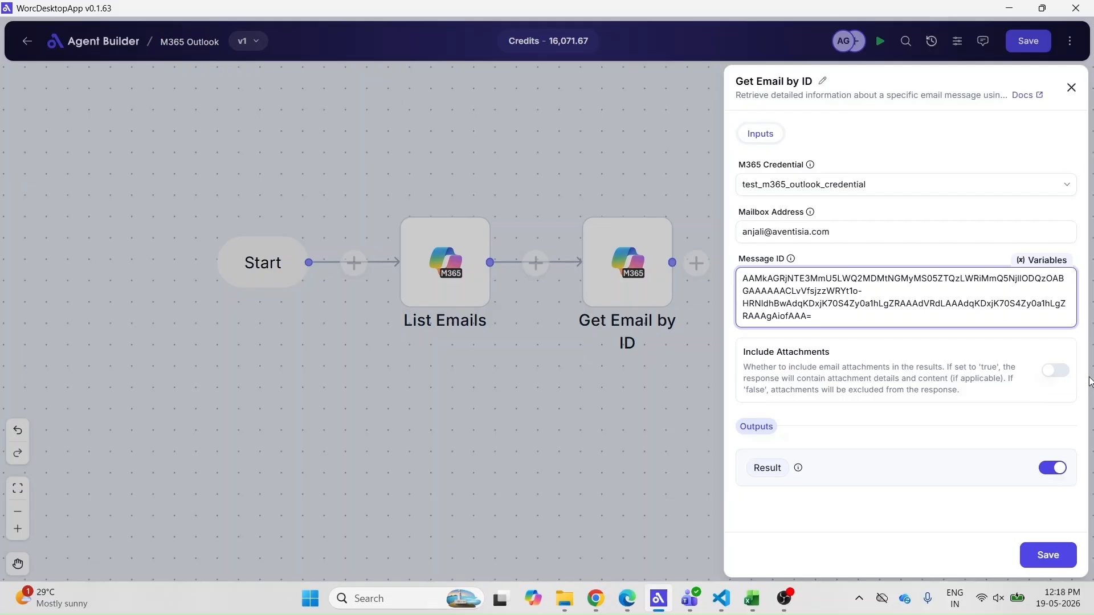
{"action": "left_click", "coordinate": [1062, 371]}
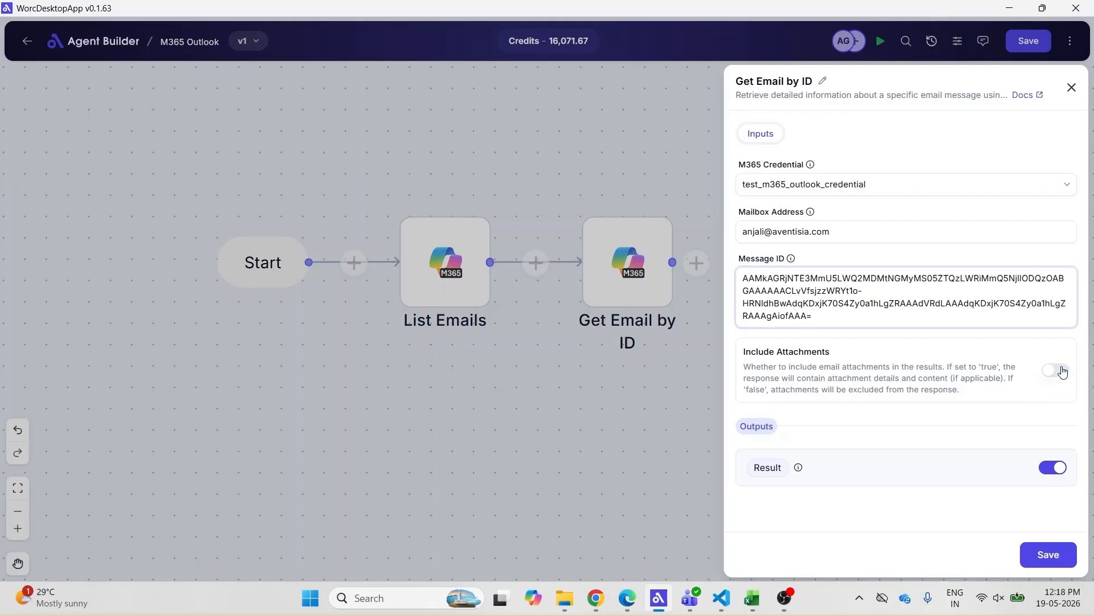
{"action": "left_click", "coordinate": [1062, 372]}
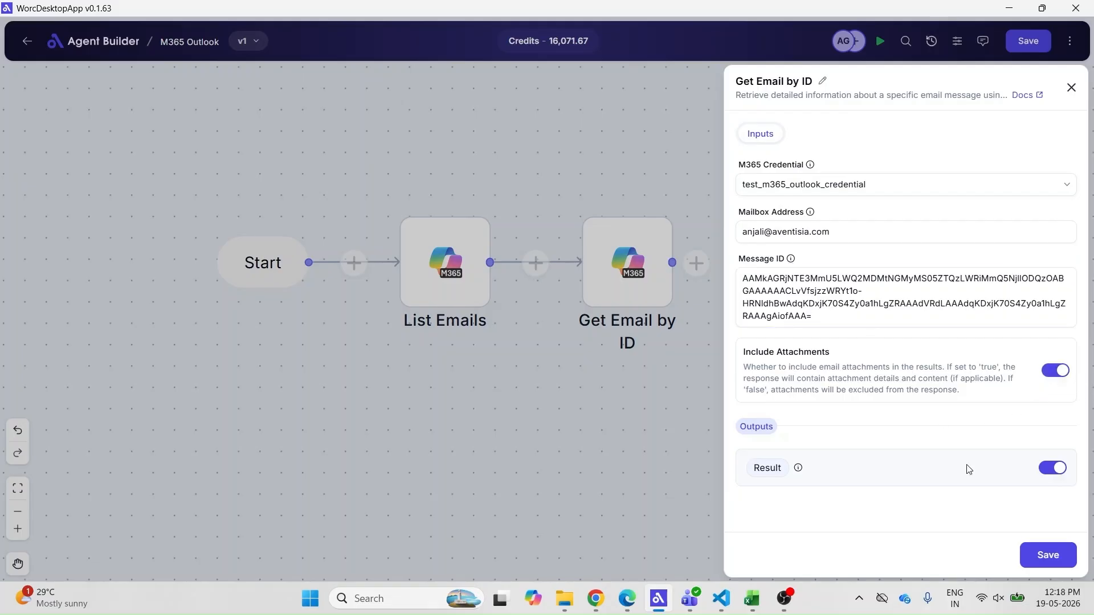
{"action": "left_click", "coordinate": [785, 469]}
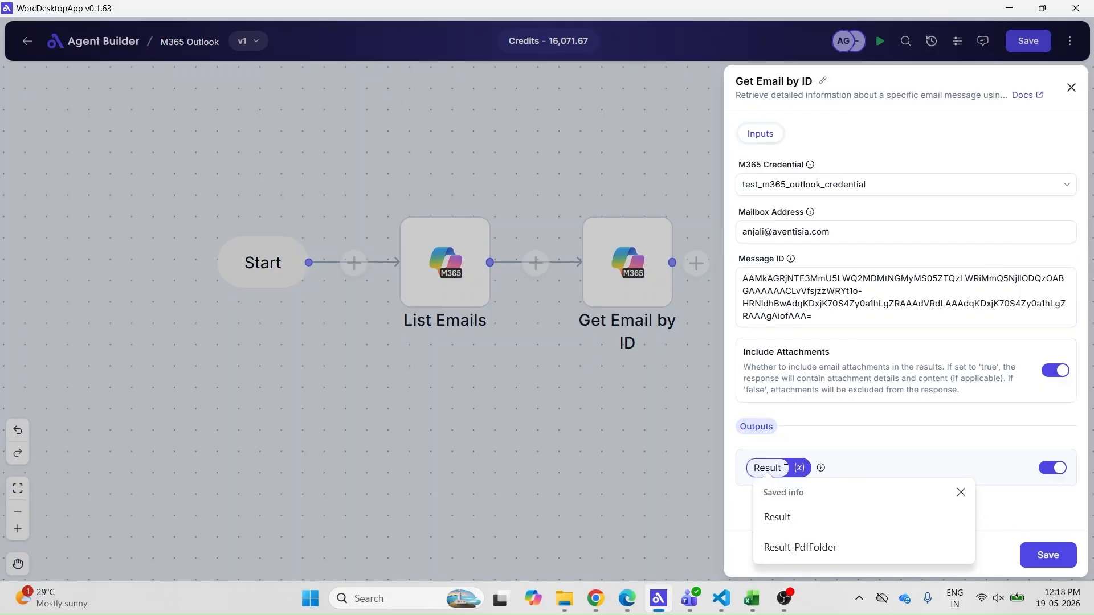
{"action": "type", "text": "With"}
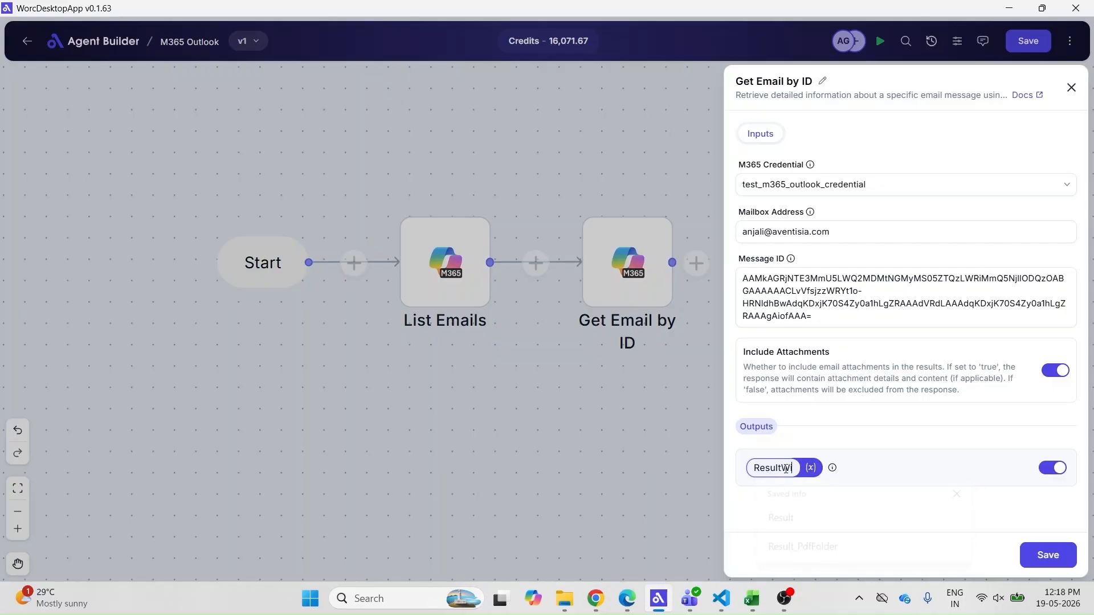
{"action": "type", "text": "At"}
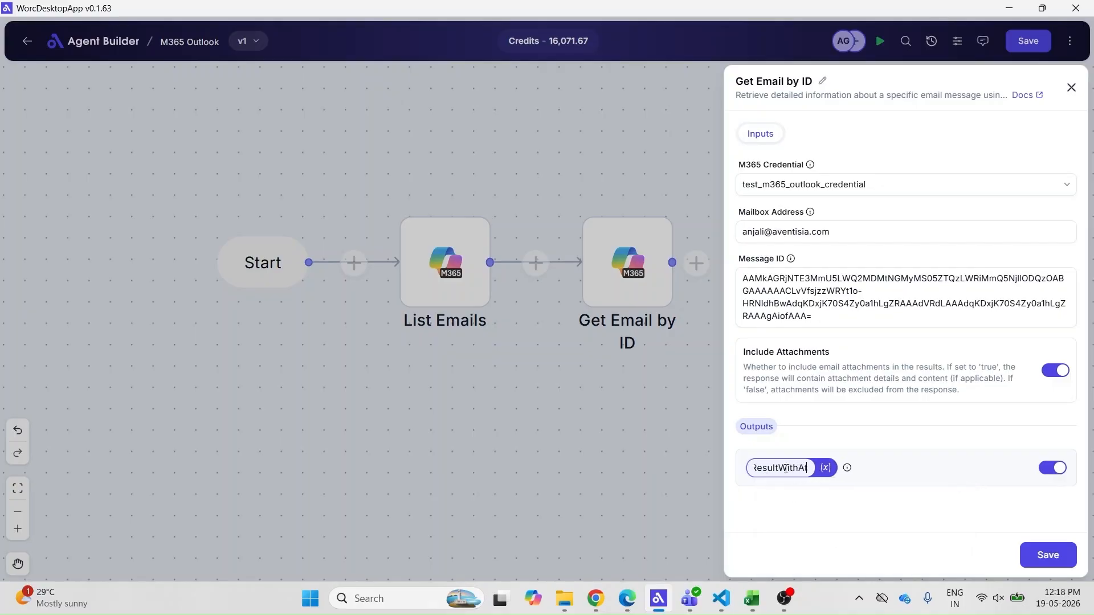
{"action": "type", "text": "tachment"}
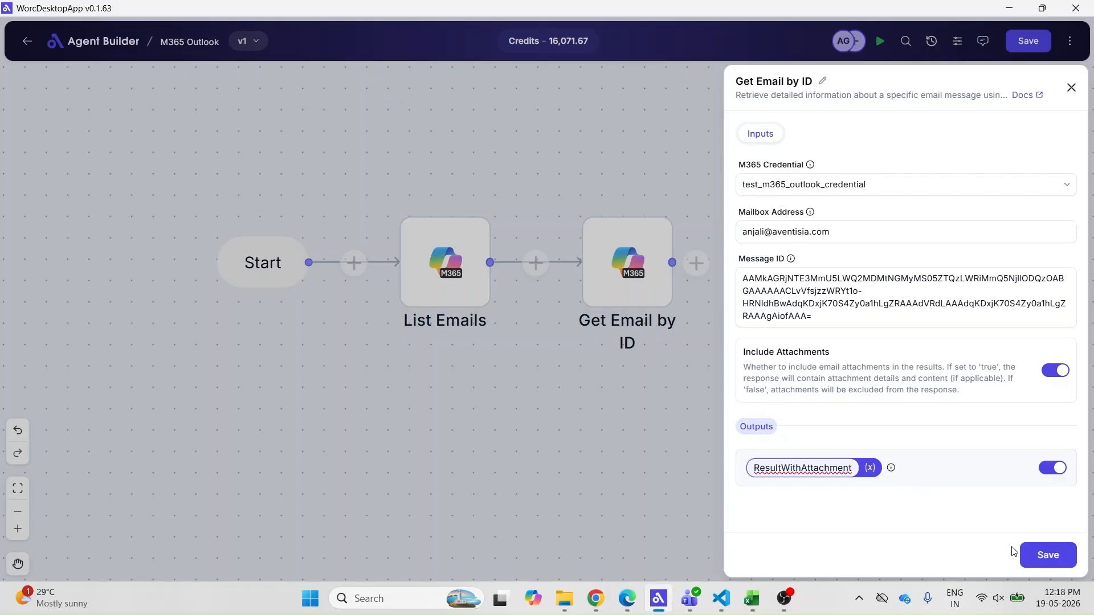
{"action": "left_click", "coordinate": [1030, 554]}
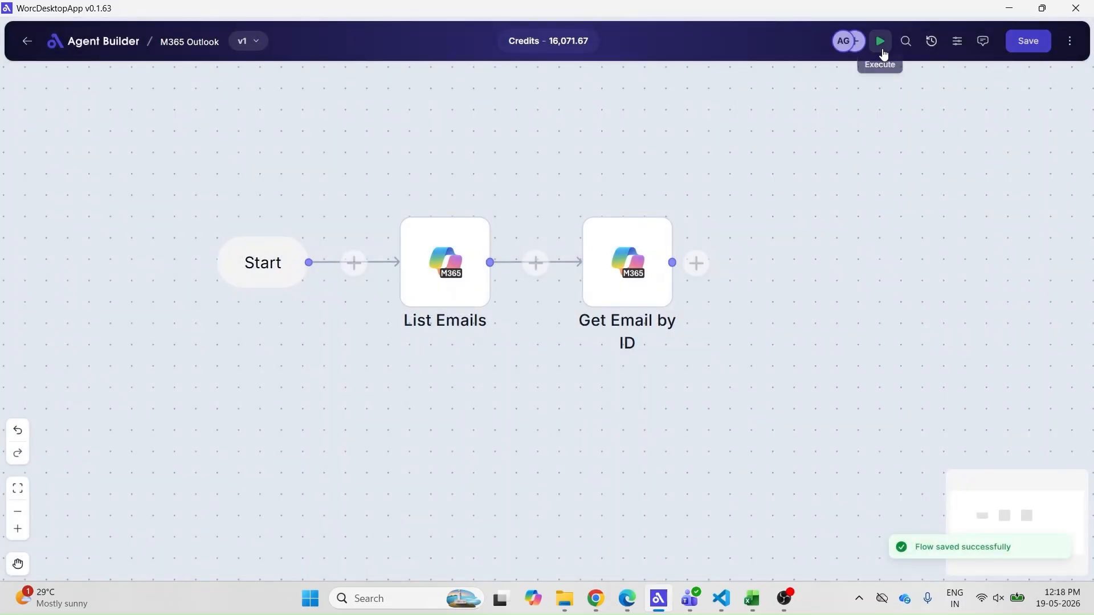
Run the flow and open Get Email by ID in the latest execution log
{"action": "left_click", "coordinate": [886, 52]}
{"action": "left_click", "coordinate": [1069, 41]}
{"action": "left_click", "coordinate": [969, 81]}
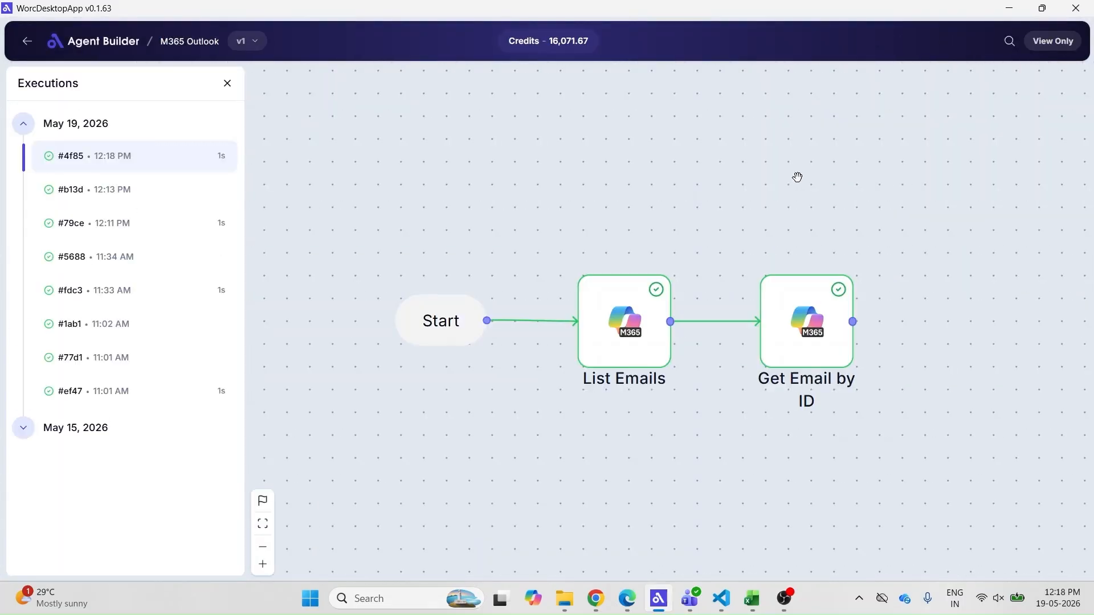
{"action": "left_click", "coordinate": [494, 178]}
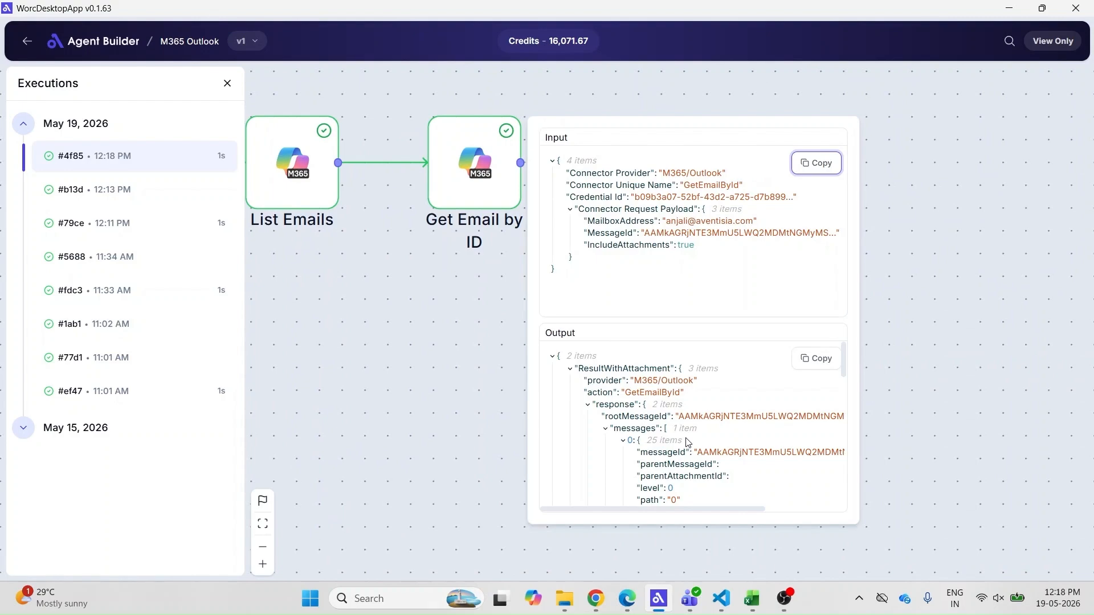
Inspect Get Email by ID's output JSON, highlighting the sender name and address
{"action": "scroll", "coordinate": [687, 442], "scroll_direction": "down", "scroll_amount": 5}
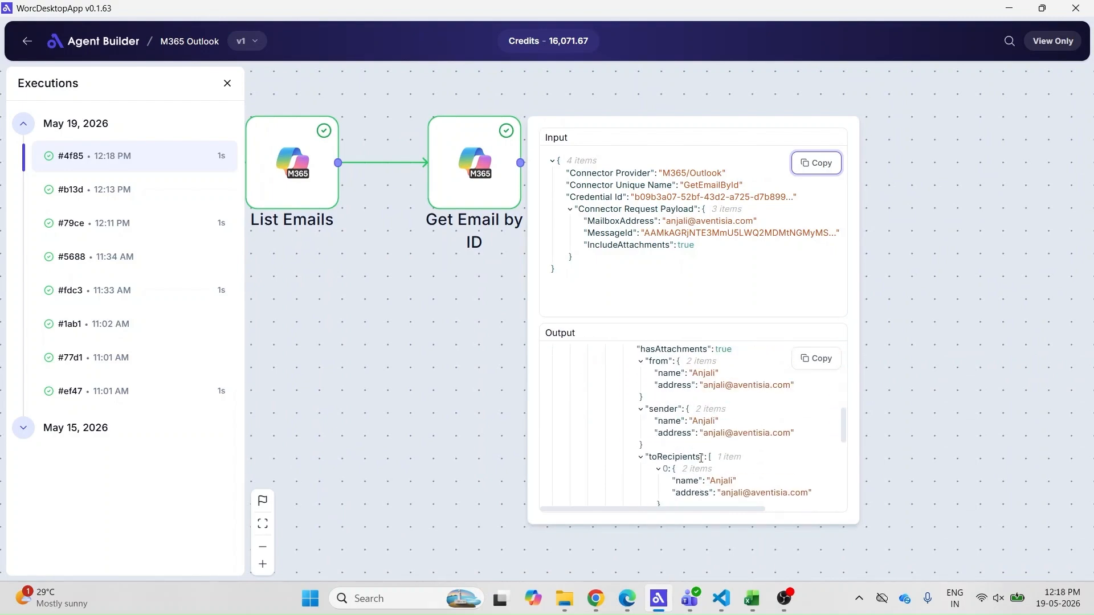
{"action": "scroll", "coordinate": [700, 457], "scroll_direction": "down", "scroll_amount": 5}
{"action": "scroll", "coordinate": [688, 421], "scroll_direction": "right", "scroll_amount": 2}
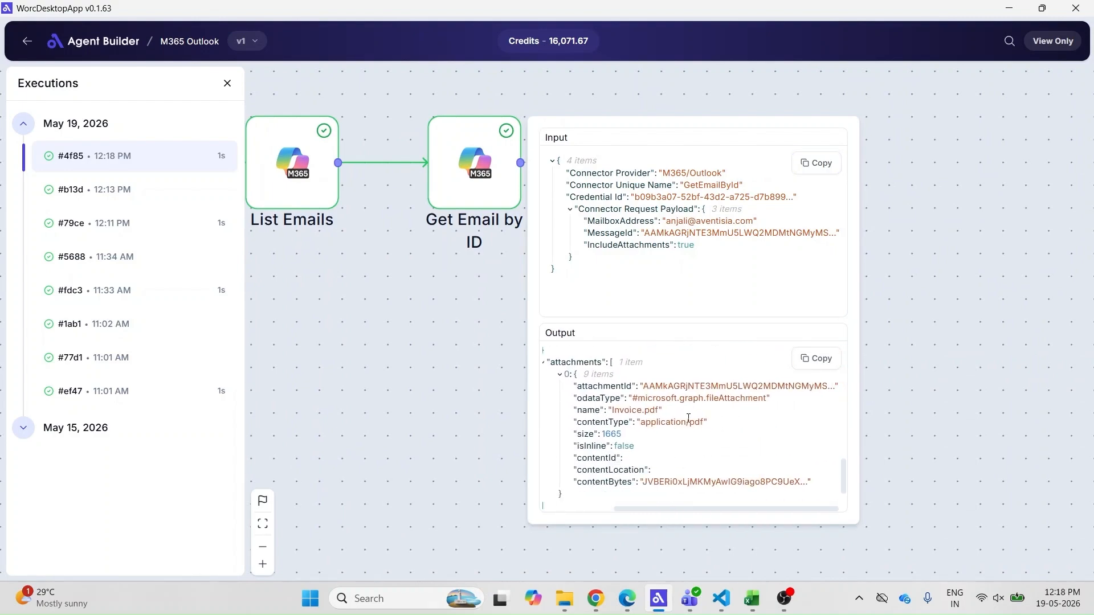
{"action": "scroll", "coordinate": [686, 488], "scroll_direction": "left", "scroll_amount": 3}
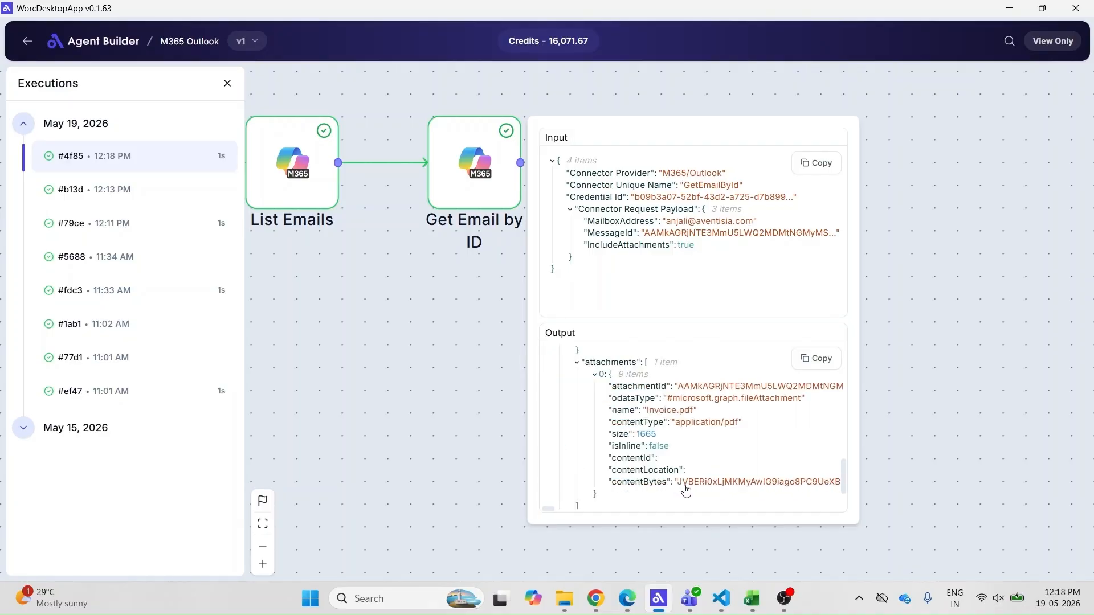
{"action": "left_click_drag", "start_coordinate": [690, 423], "coordinate": [757, 427]}
{"action": "scroll", "coordinate": [719, 472], "scroll_direction": "down", "scroll_amount": 2}
{"action": "scroll", "coordinate": [719, 472], "scroll_direction": "up", "scroll_amount": 8}
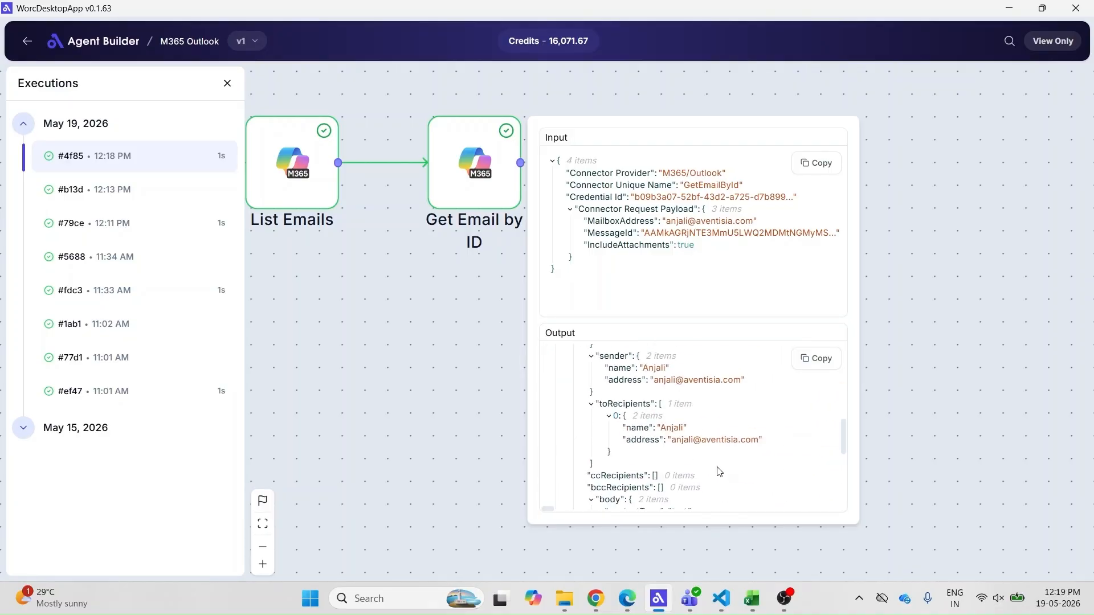
{"action": "scroll", "coordinate": [719, 472], "scroll_direction": "up", "scroll_amount": 2}
{"action": "scroll", "coordinate": [718, 471], "scroll_direction": "down", "scroll_amount": 1}
{"action": "left_click_drag", "start_coordinate": [633, 408], "coordinate": [700, 408]}
{"action": "left_click_drag", "start_coordinate": [657, 420], "coordinate": [771, 422]}
{"action": "scroll", "coordinate": [715, 454], "scroll_direction": "up", "scroll_amount": 3}
{"action": "scroll", "coordinate": [683, 421], "scroll_direction": "down", "scroll_amount": 5}
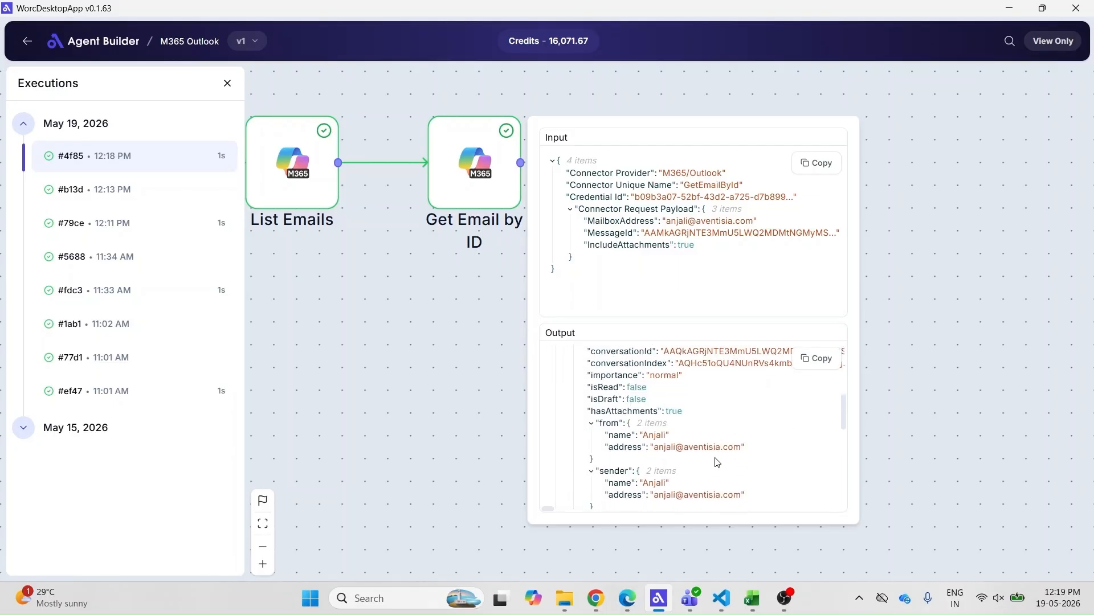
{"action": "left_click_drag", "start_coordinate": [643, 387], "coordinate": [671, 388]}
{"action": "left_click_drag", "start_coordinate": [653, 399], "coordinate": [739, 410]}
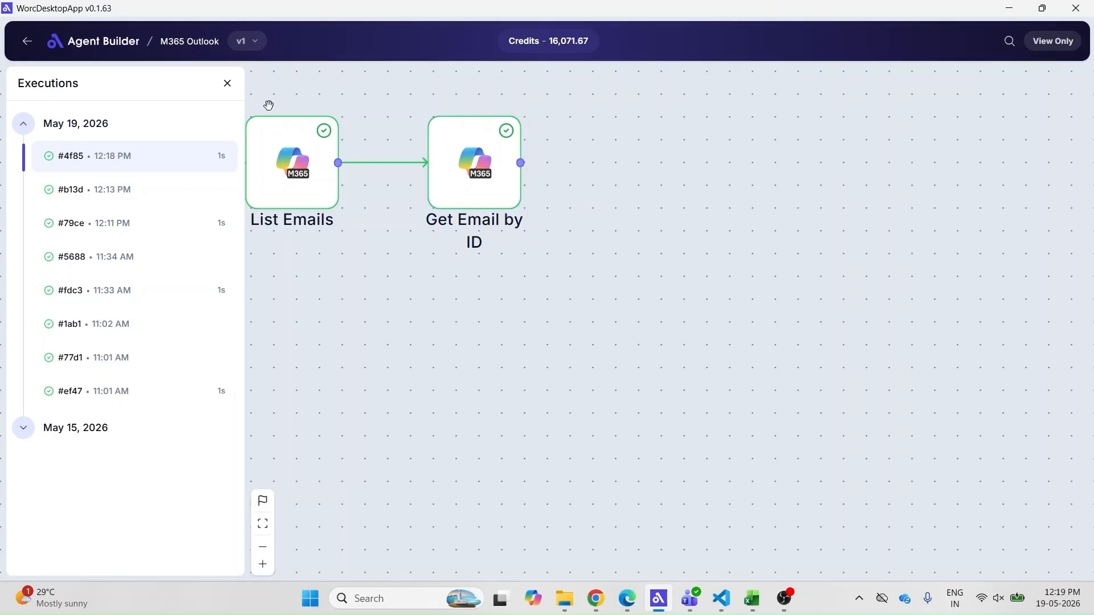
Close the execution logs and add a Create Mail Folder step after Get Email by ID
{"action": "left_click", "coordinate": [227, 83]}
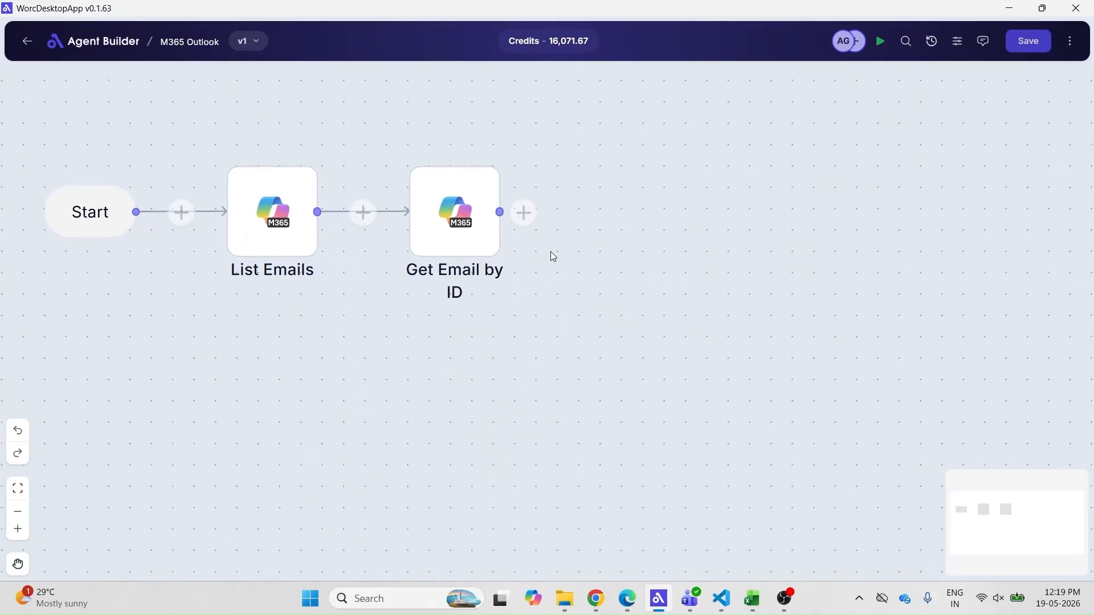
{"action": "left_click", "coordinate": [523, 216]}
{"action": "left_click", "coordinate": [940, 336]}
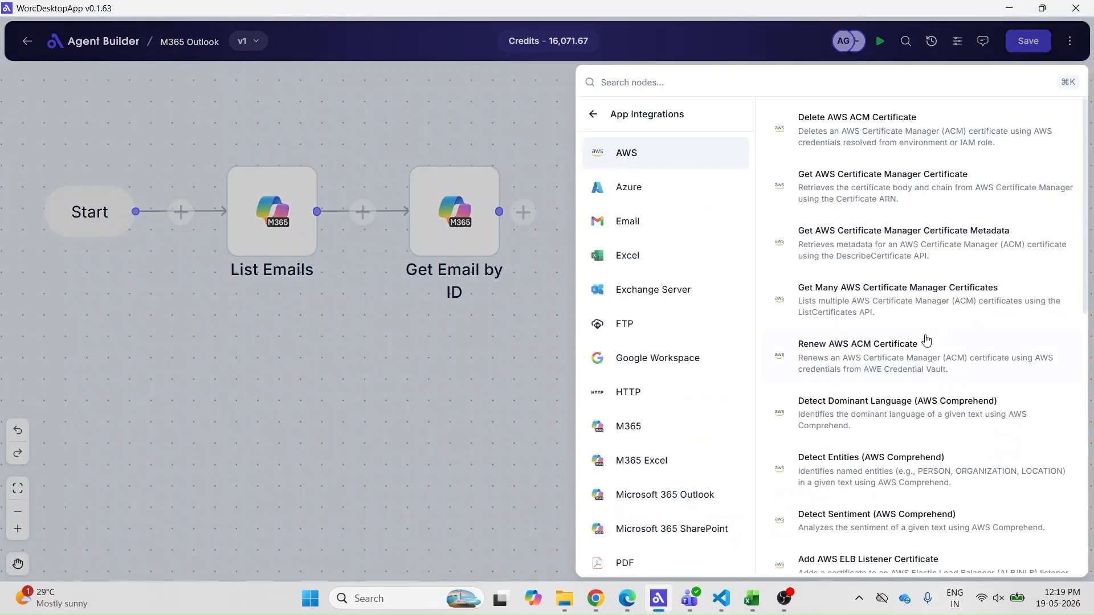
{"action": "left_click", "coordinate": [649, 495]}
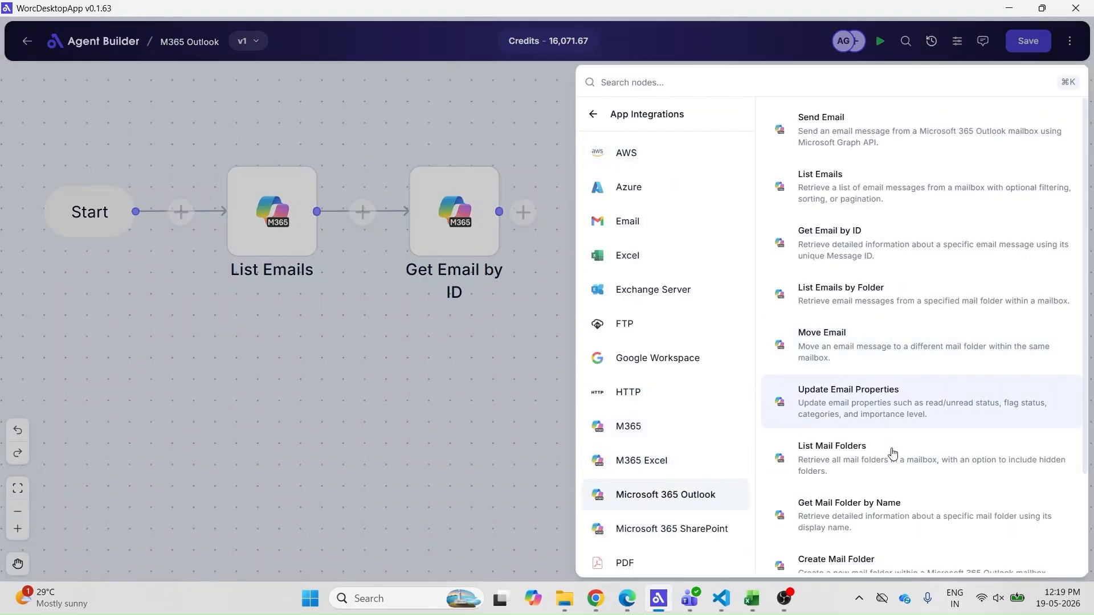
{"action": "scroll", "coordinate": [893, 455], "scroll_direction": "down", "scroll_amount": 1}
{"action": "scroll", "coordinate": [893, 456], "scroll_direction": "down", "scroll_amount": 3}
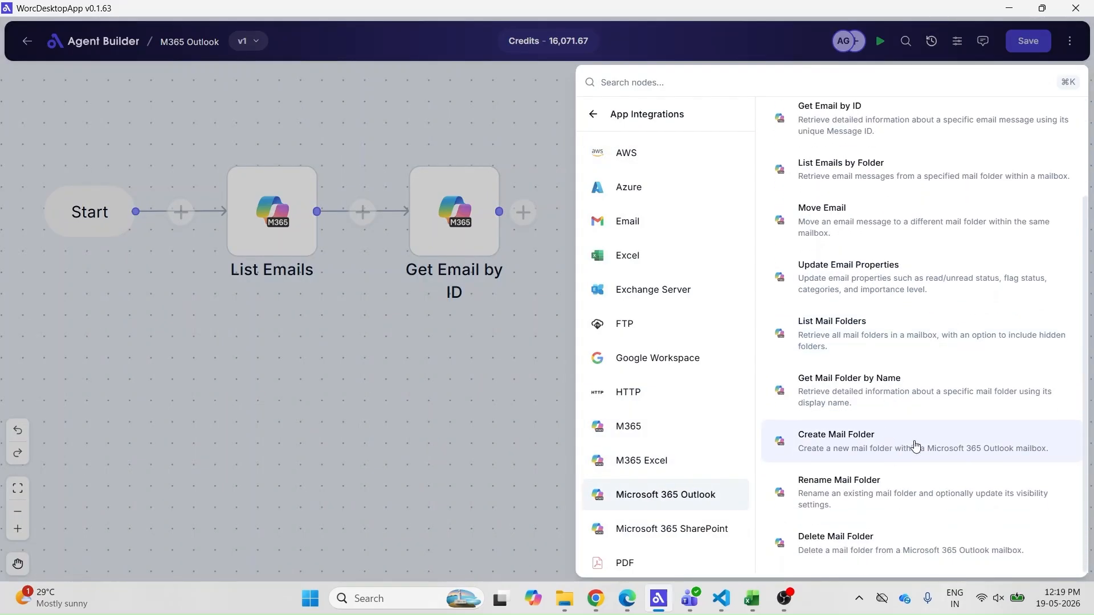
{"action": "left_click", "coordinate": [911, 447]}
Configure test_m365_outlook_credential, the mailbox, folder Test_Worc and output FolderCreated, then save
{"action": "left_click", "coordinate": [818, 184]}
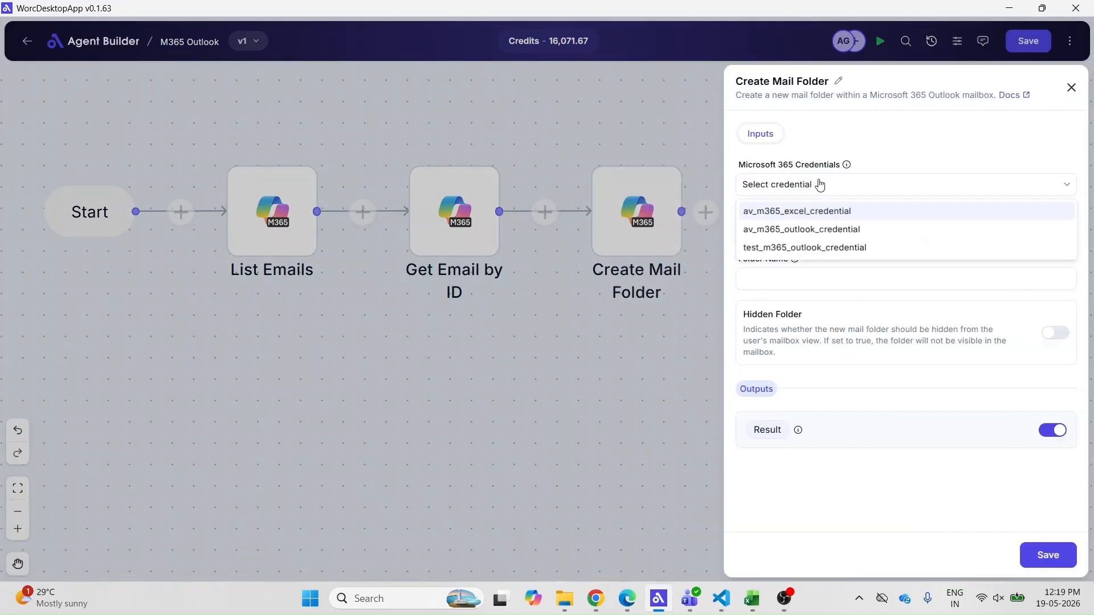
{"action": "left_click", "coordinate": [793, 250]}
{"action": "left_click", "coordinate": [802, 236]}
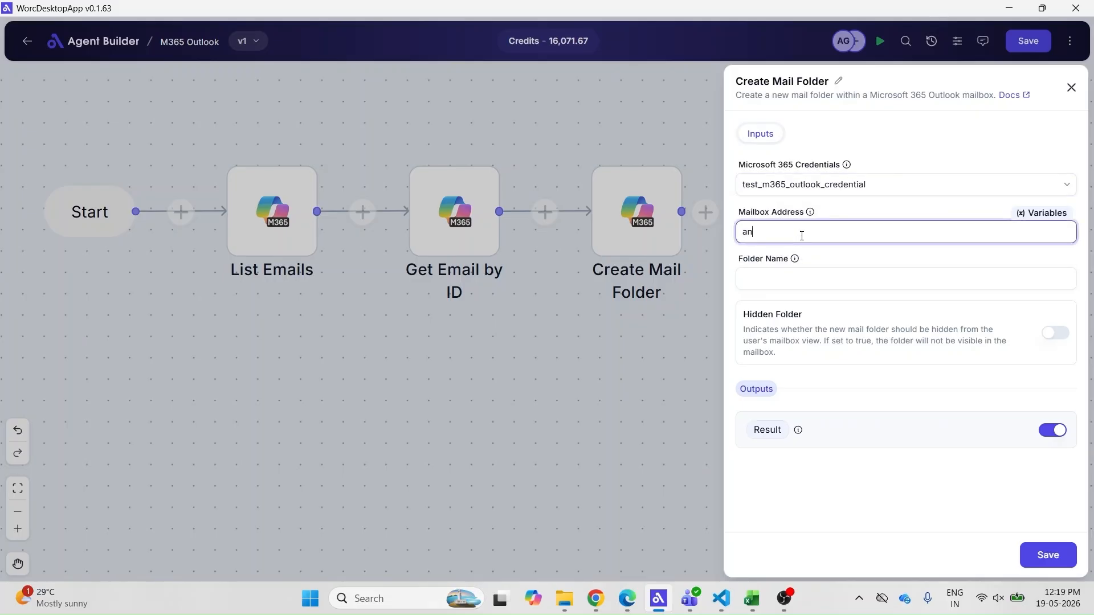
{"action": "left_click", "coordinate": [802, 281]}
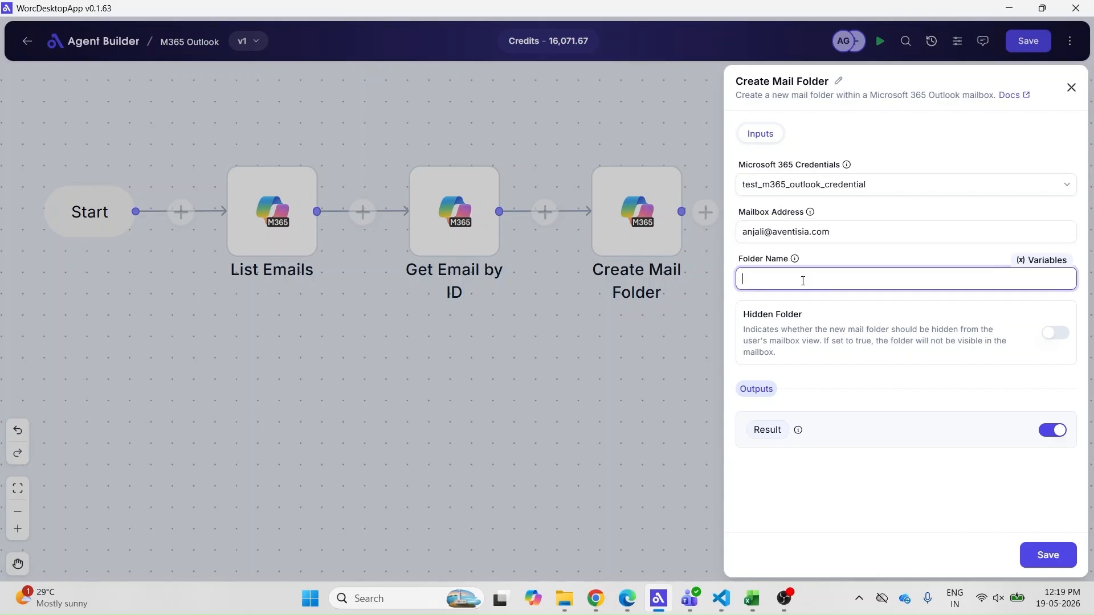
{"action": "type", "text": "Test_Worc"}
{"action": "left_click", "coordinate": [783, 430]}
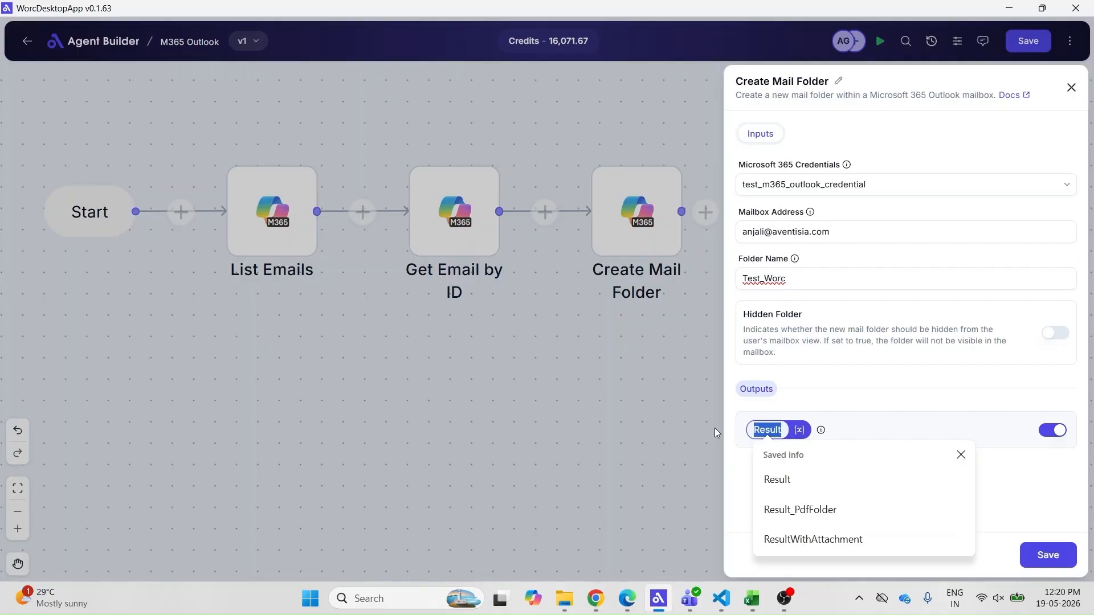
{"action": "type", "text": "F"}
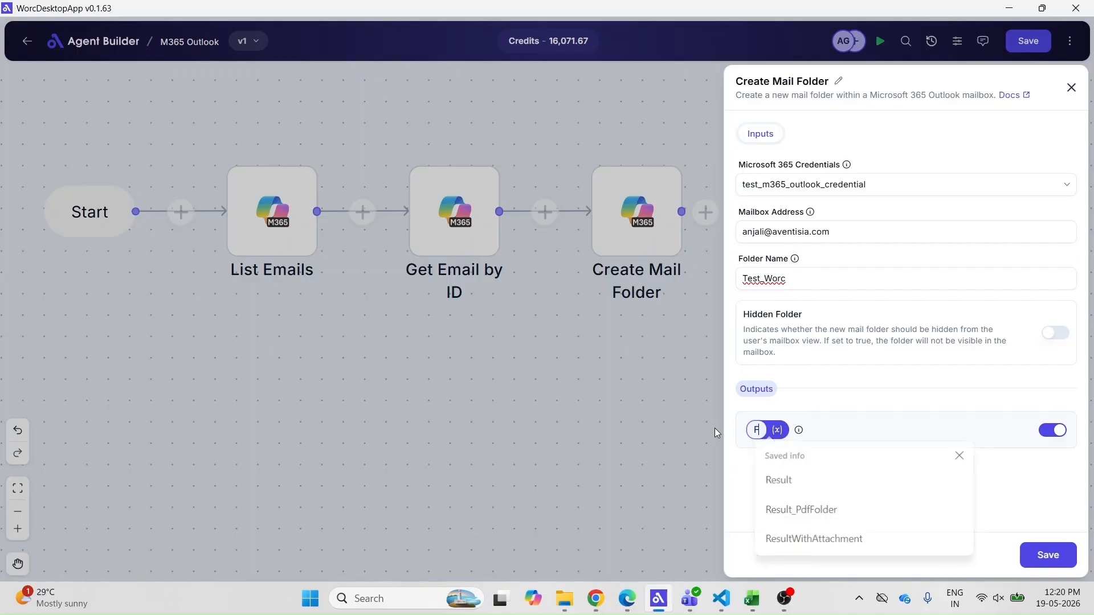
{"action": "type", "text": "older"}
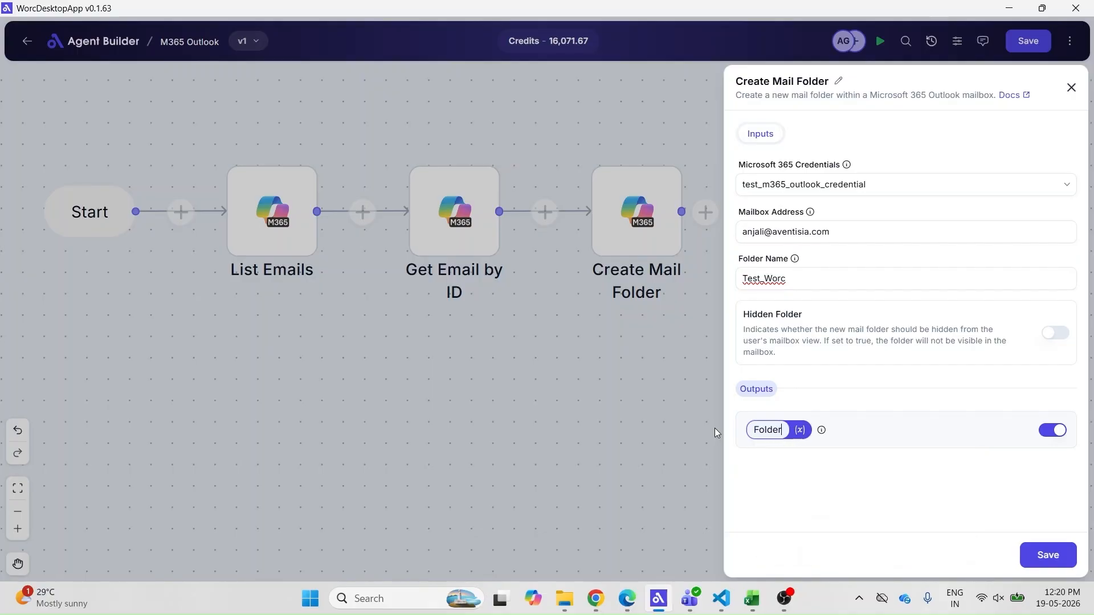
{"action": "type", "text": "Creat"}
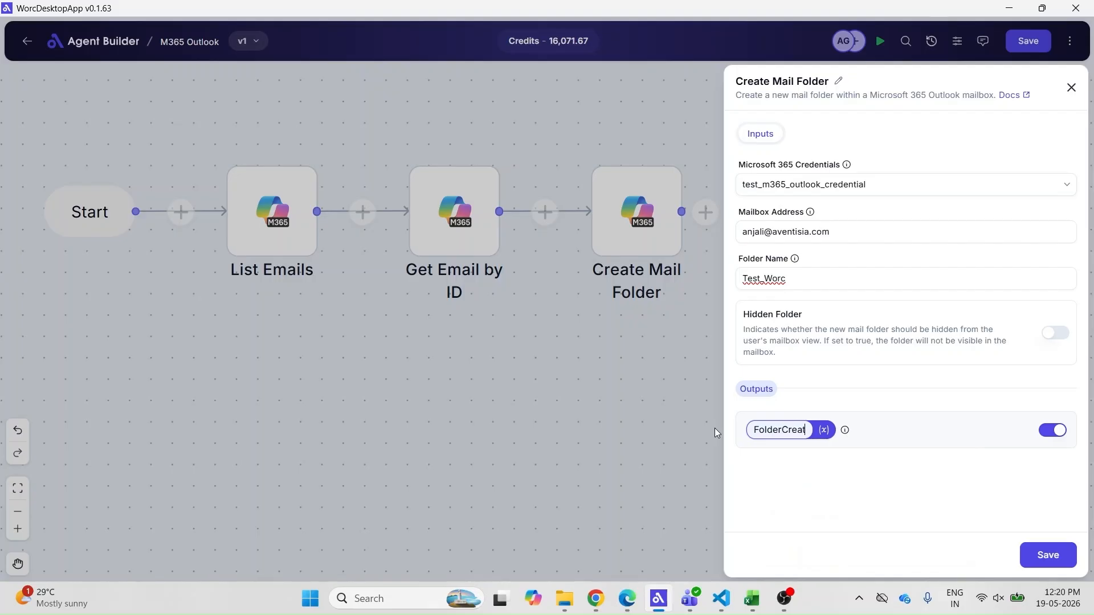
{"action": "type", "text": "ed"}
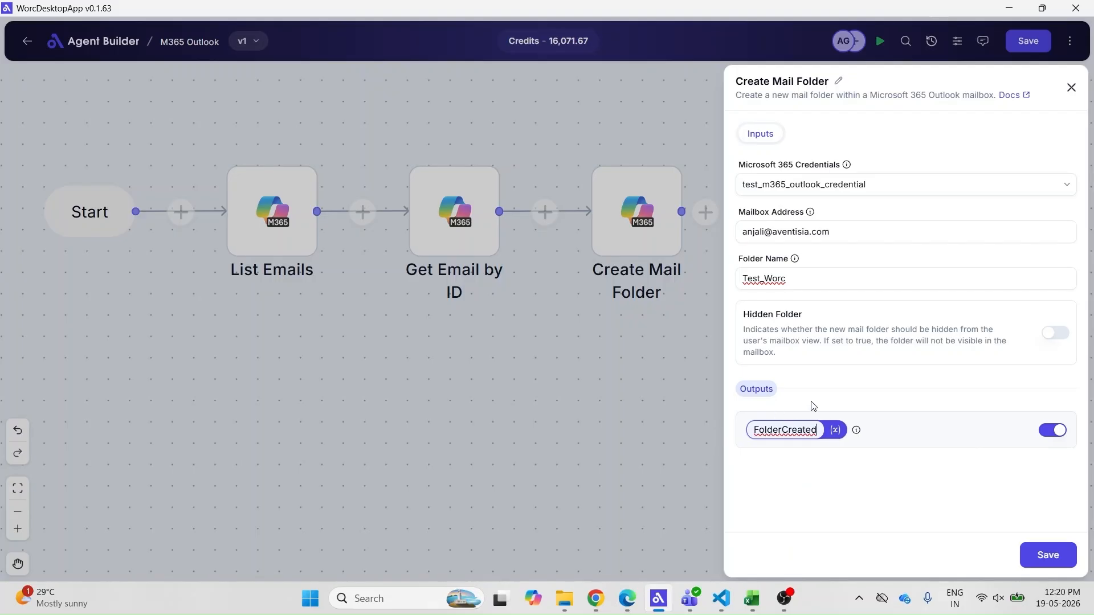
{"action": "left_click", "coordinate": [1048, 557]}
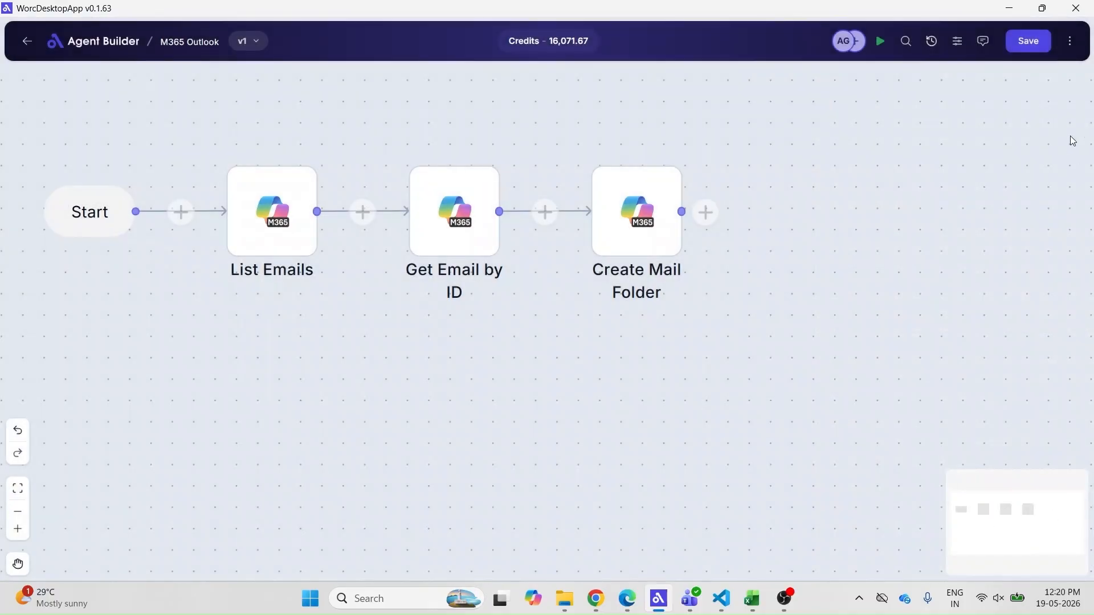
{"action": "left_click", "coordinate": [1038, 54]}
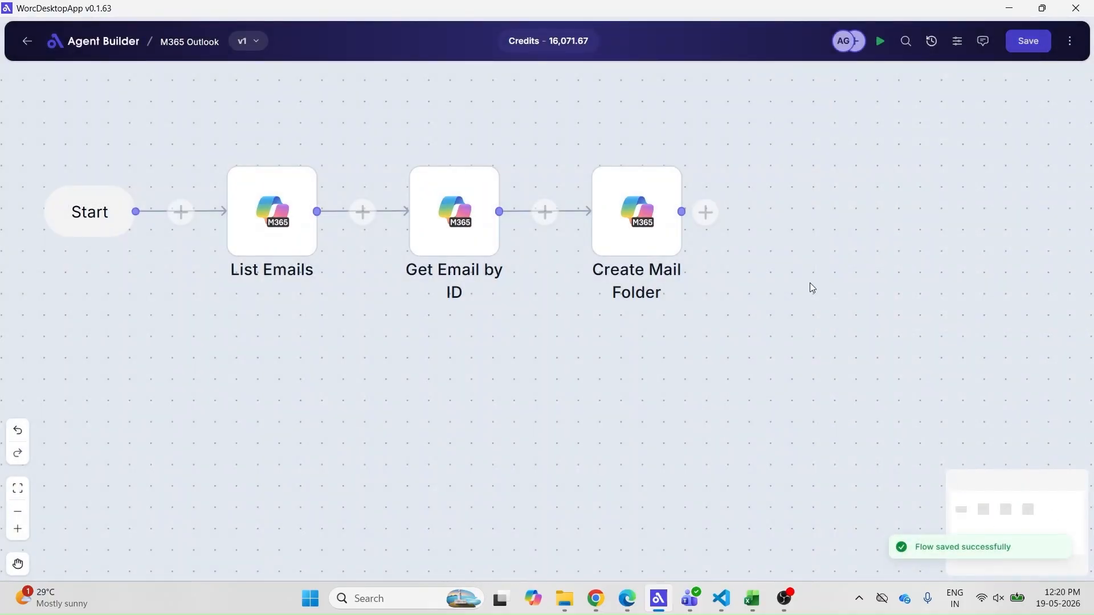
{"action": "left_click", "coordinate": [880, 41]}
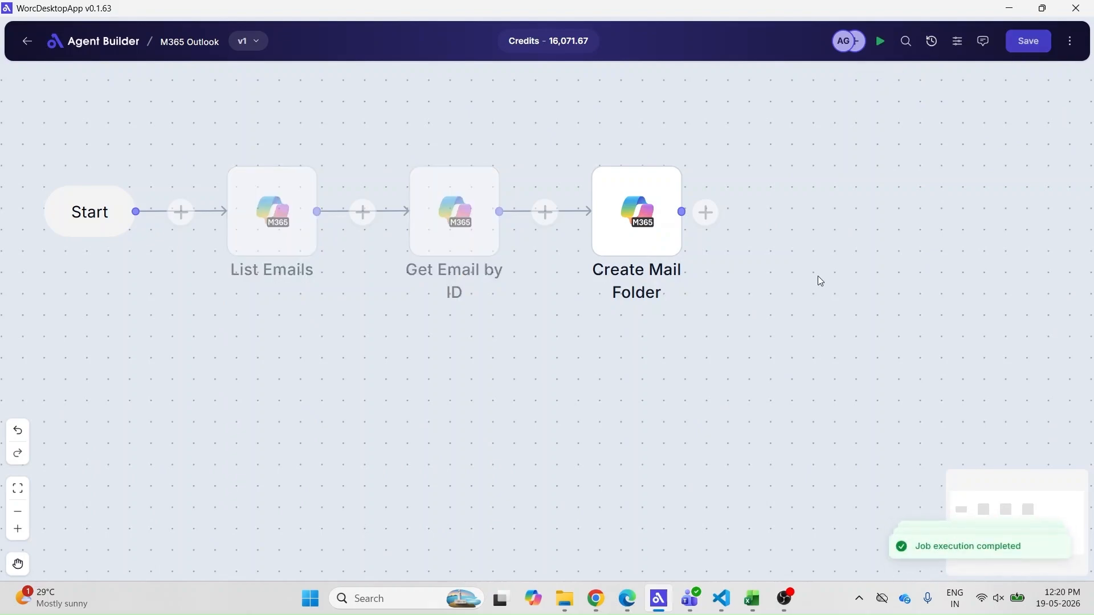
{"action": "left_click", "coordinate": [1070, 41]}
{"action": "left_click", "coordinate": [1044, 77]}
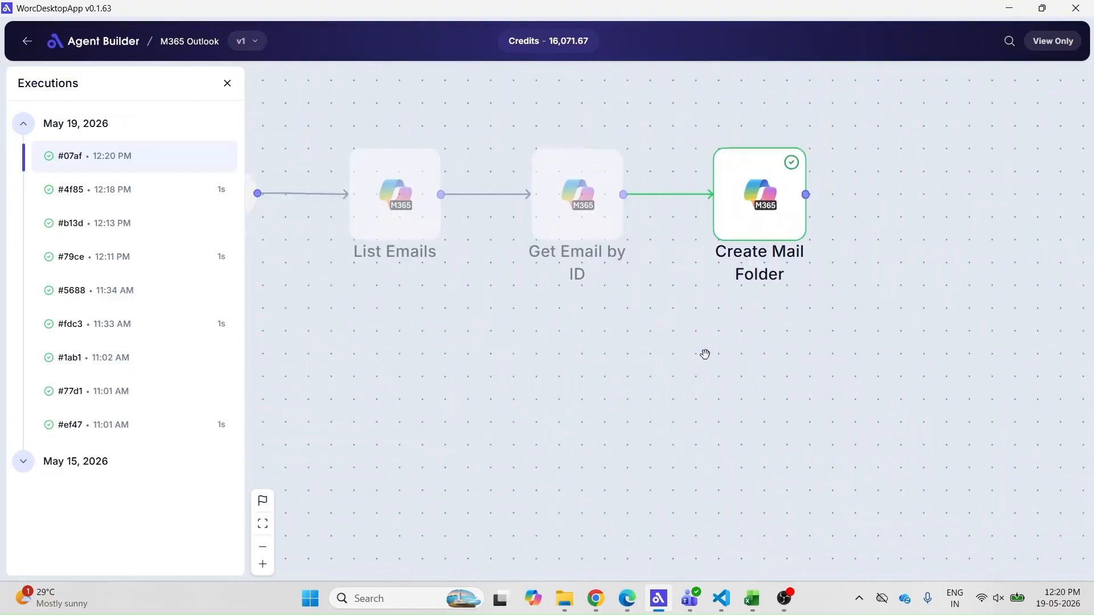
{"action": "scroll", "coordinate": [805, 460], "scroll_direction": "down", "scroll_amount": 1}
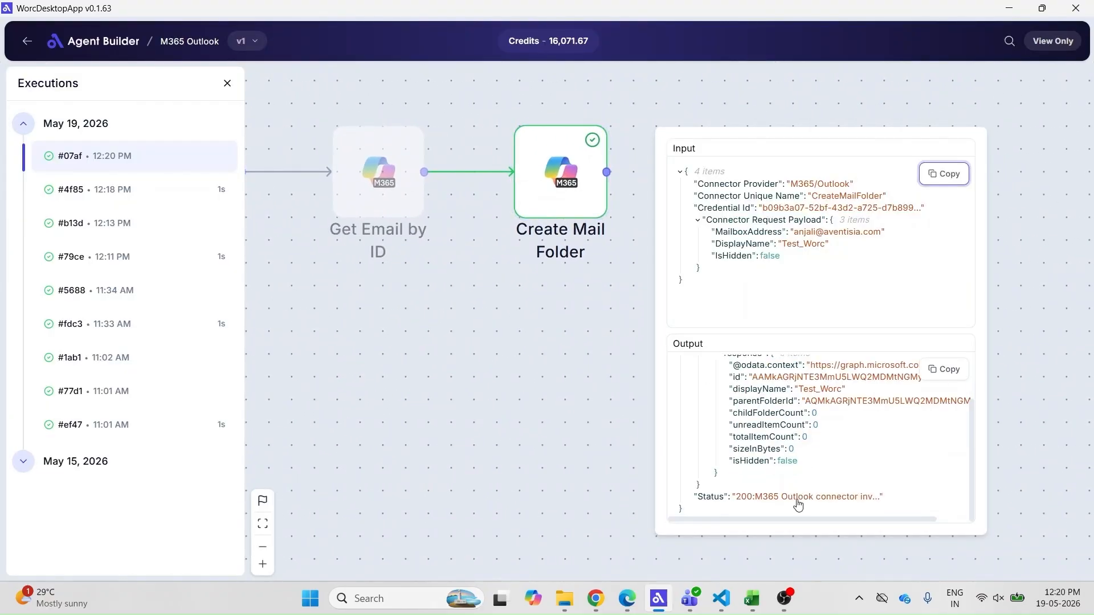
{"action": "left_click", "coordinate": [626, 598]}
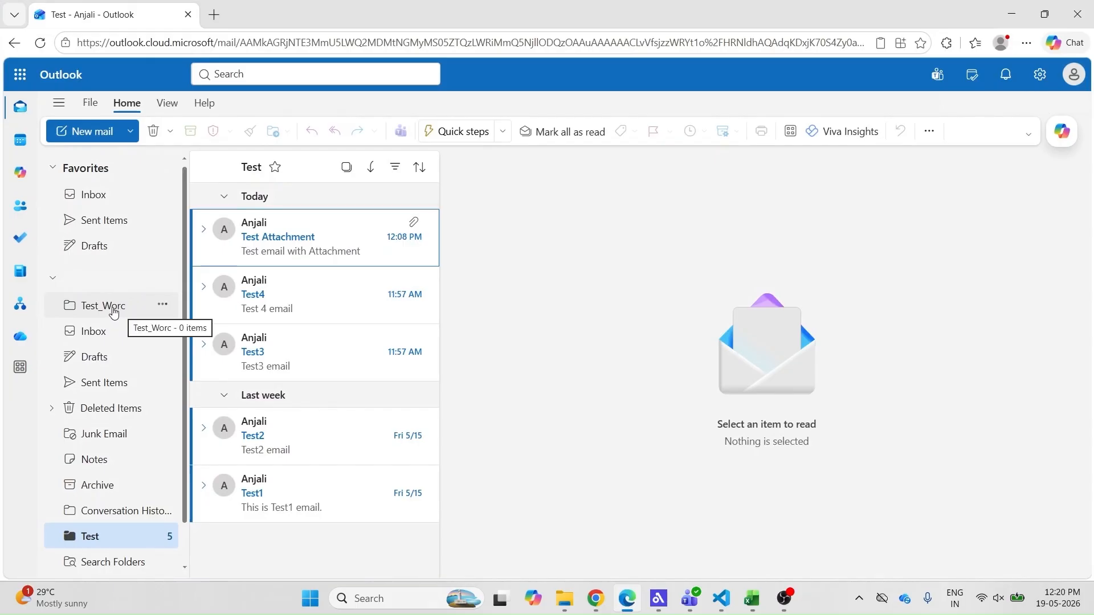
{"action": "left_click", "coordinate": [116, 312]}
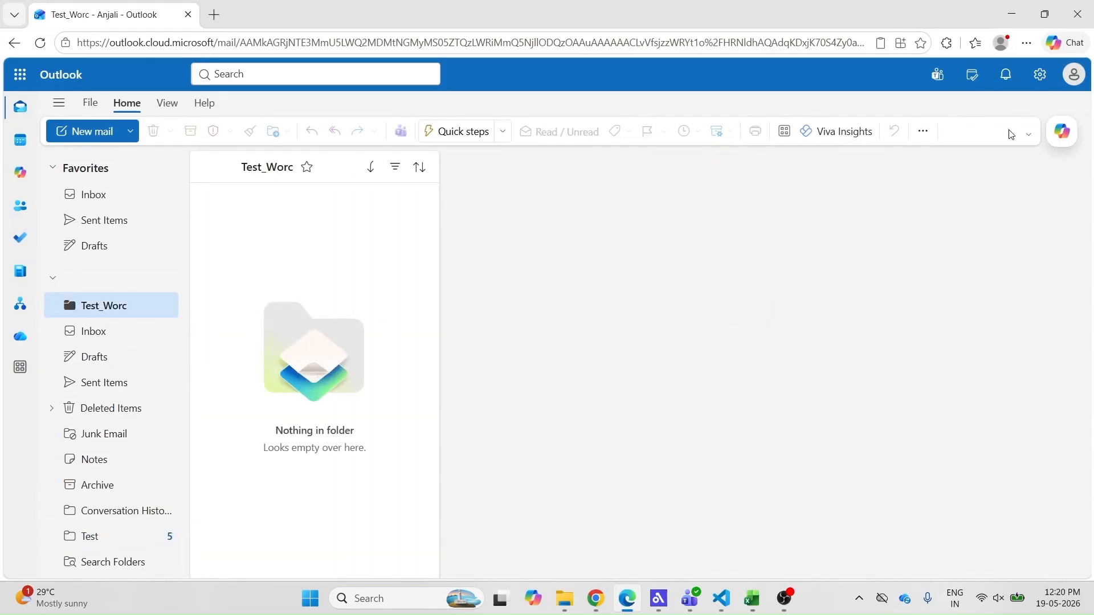
{"action": "left_click", "coordinate": [1012, 14]}
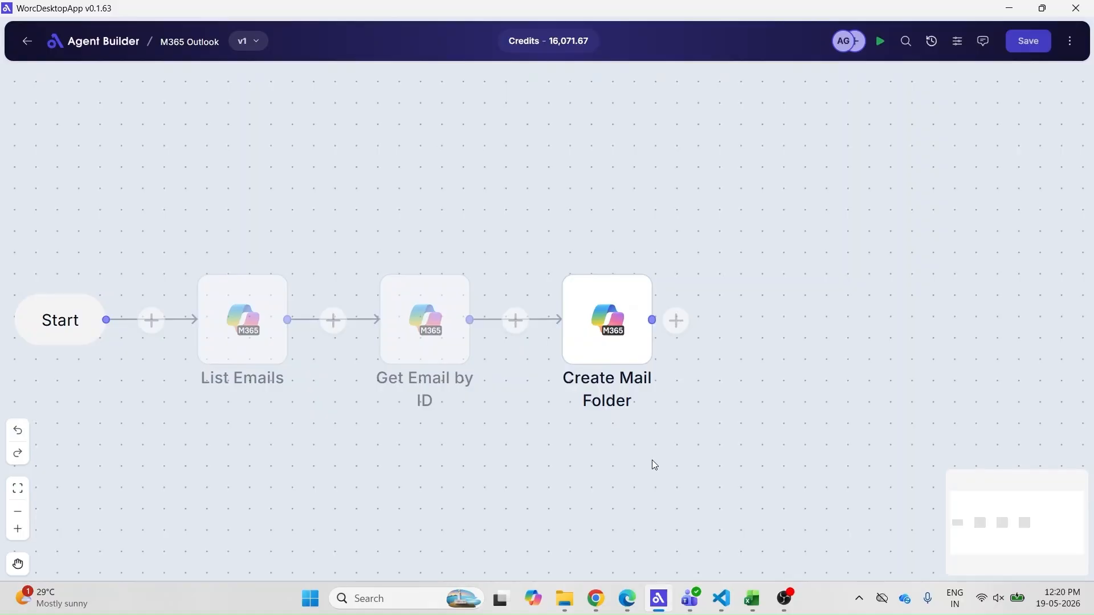
Add a Move Email step after Create Mail Folder using test_m365_outlook_credential
{"action": "left_click", "coordinate": [683, 324]}
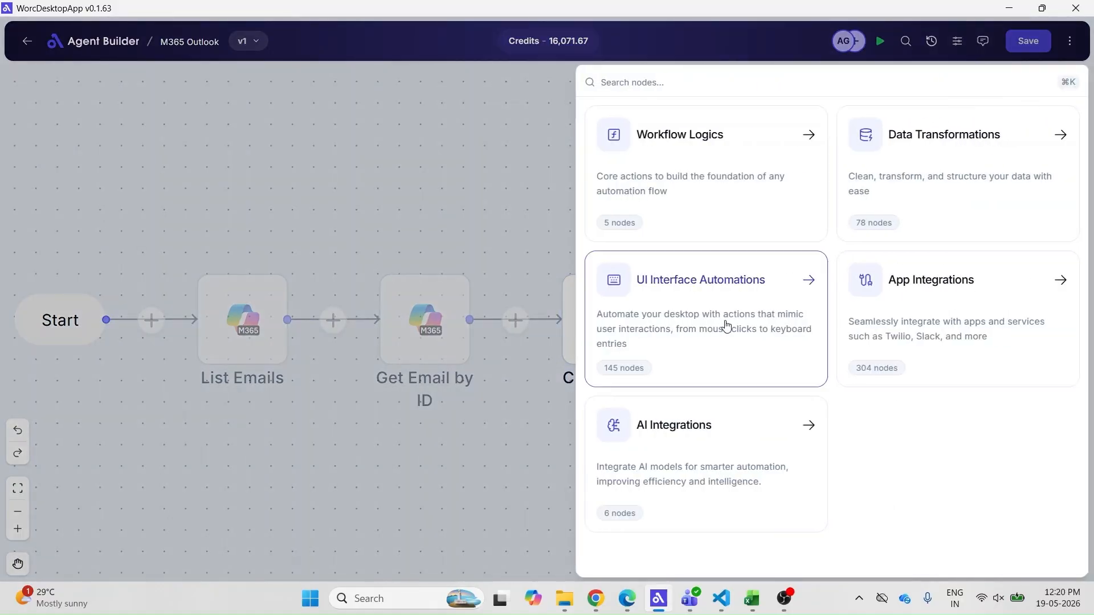
{"action": "left_click", "coordinate": [865, 307]}
{"action": "left_click", "coordinate": [690, 493]}
{"action": "scroll", "coordinate": [808, 441], "scroll_direction": "down", "scroll_amount": 3}
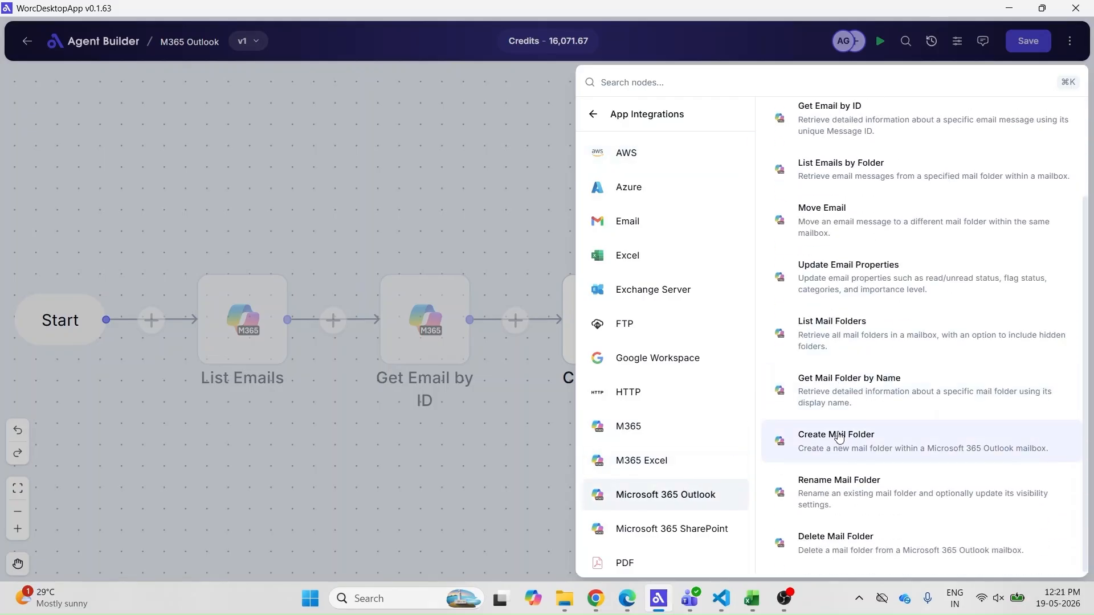
{"action": "left_click", "coordinate": [865, 217]}
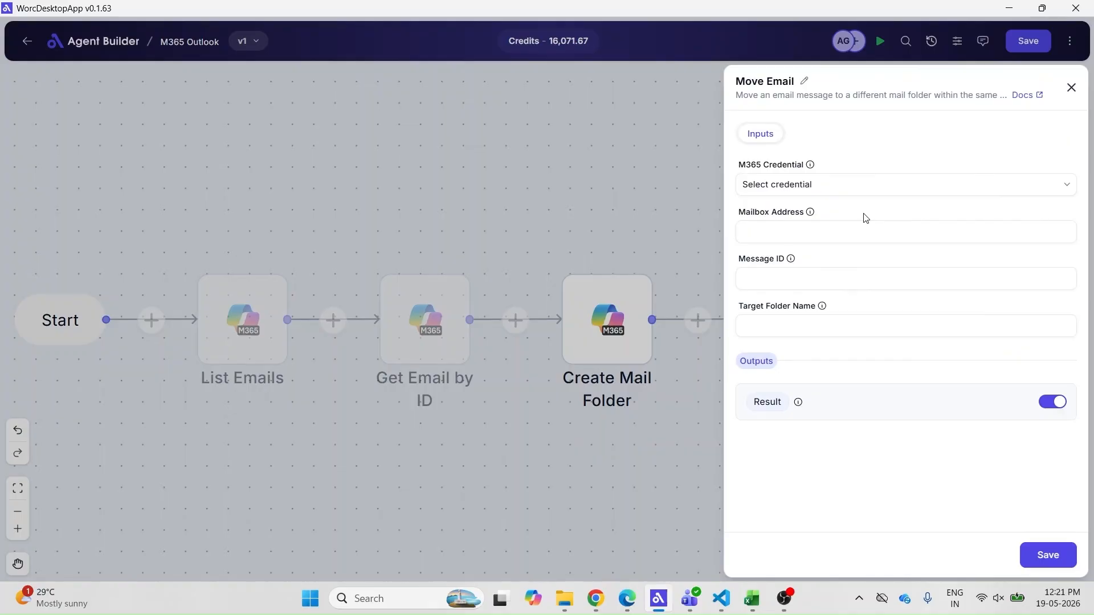
{"action": "left_click", "coordinate": [864, 184]}
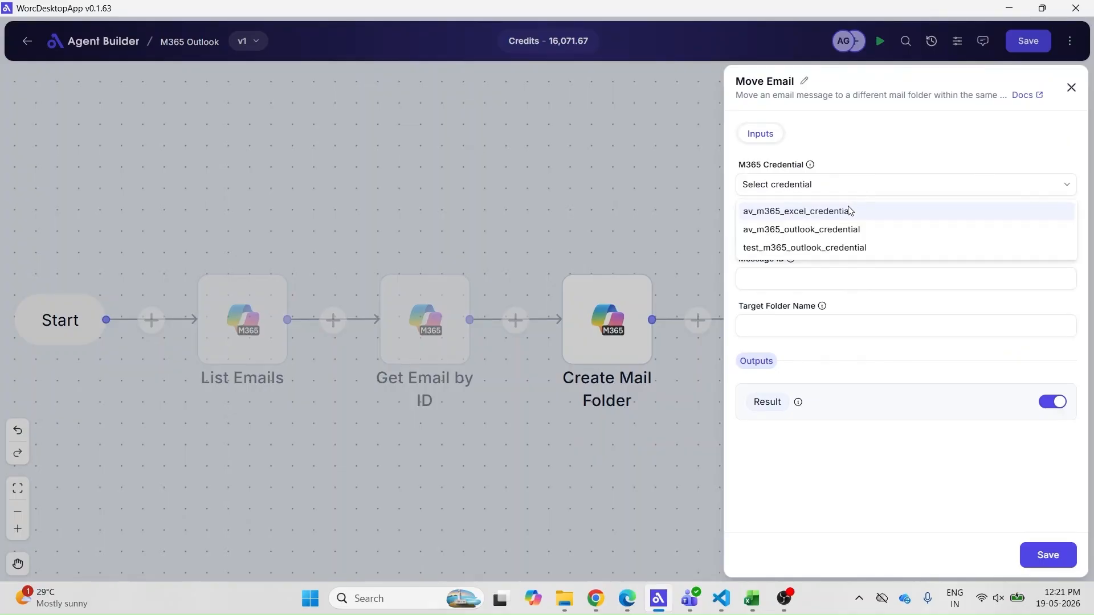
{"action": "left_click", "coordinate": [827, 248]}
Enter the mailbox, paste the message ID, target Test_Worc, rename the output with MoveEmail, and save
{"action": "left_click", "coordinate": [811, 233]}
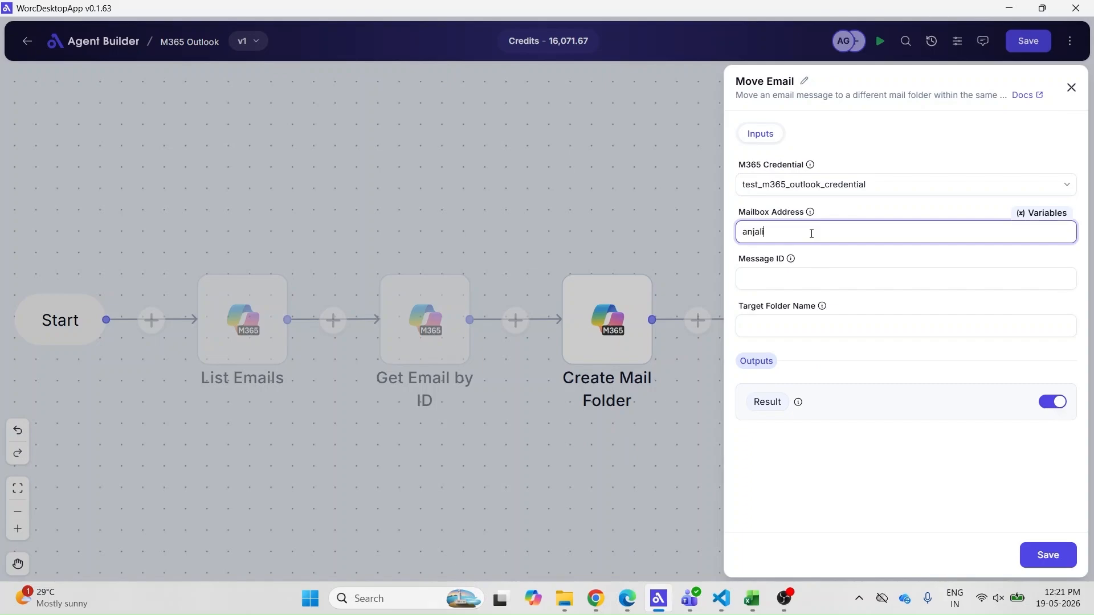
{"action": "left_click", "coordinate": [788, 287]}
{"action": "type", "text": "AAMkAGRjNTE3MmU5LWQ2MDMtNGMyMS05ZTQzLWRiMmQ5NjllODQzOABGAAAAAACLvVfsjzzWRYt1o-HRNldhBwAdqKDxjK70S4Zy0a1hLgZRAAAdVRdLAAAdqKDxjK70S4Zy0a1hLgZRAAAgAiofAAA="}
{"action": "left_click", "coordinate": [790, 365]}
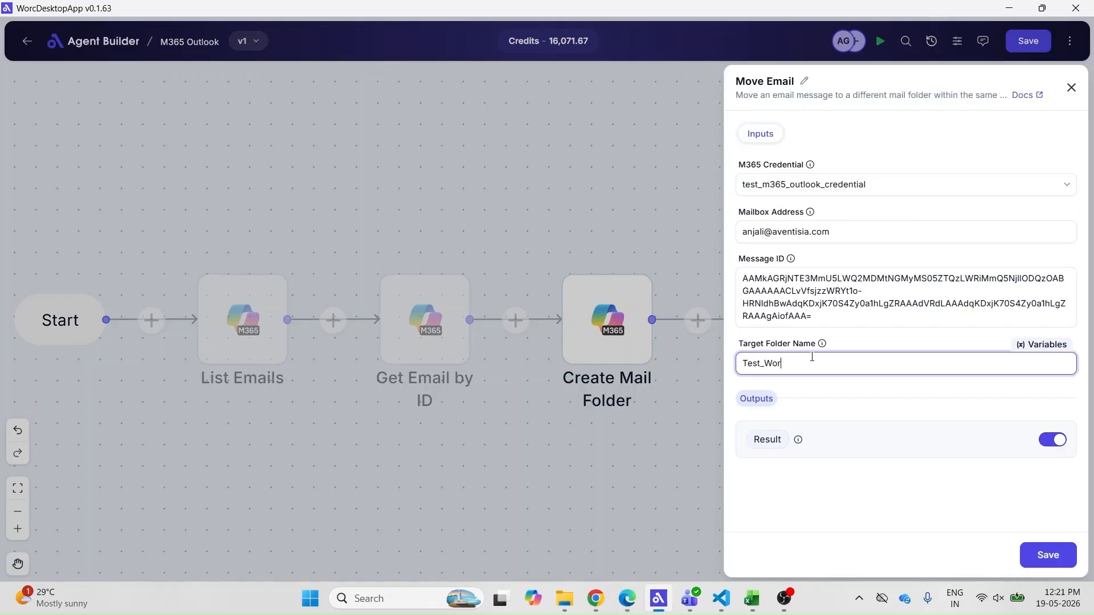
{"action": "left_click", "coordinate": [777, 439]}
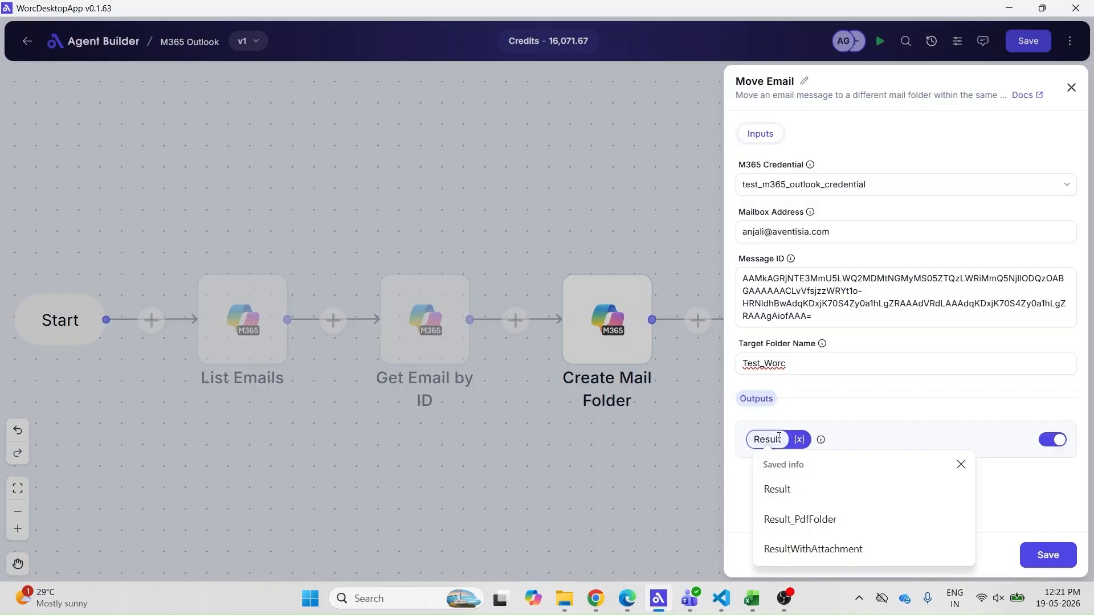
{"action": "type", "text": "MoveEmail"}
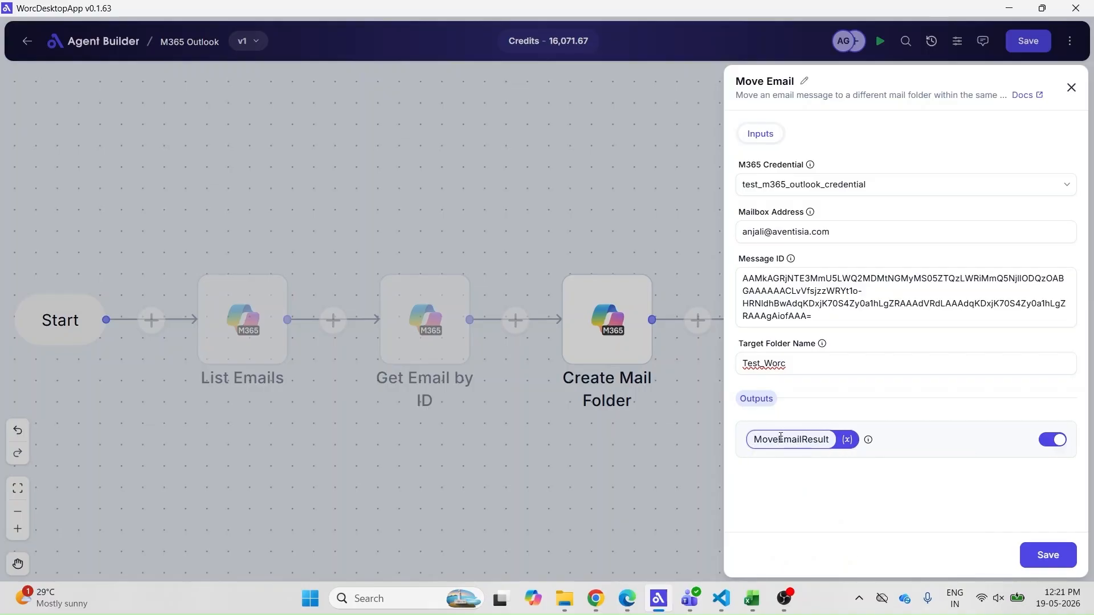
{"action": "left_click", "coordinate": [1048, 554]}
Save the flow, disable Create Mail Folder, run it, and check Outlook
{"action": "left_click", "coordinate": [1028, 41]}
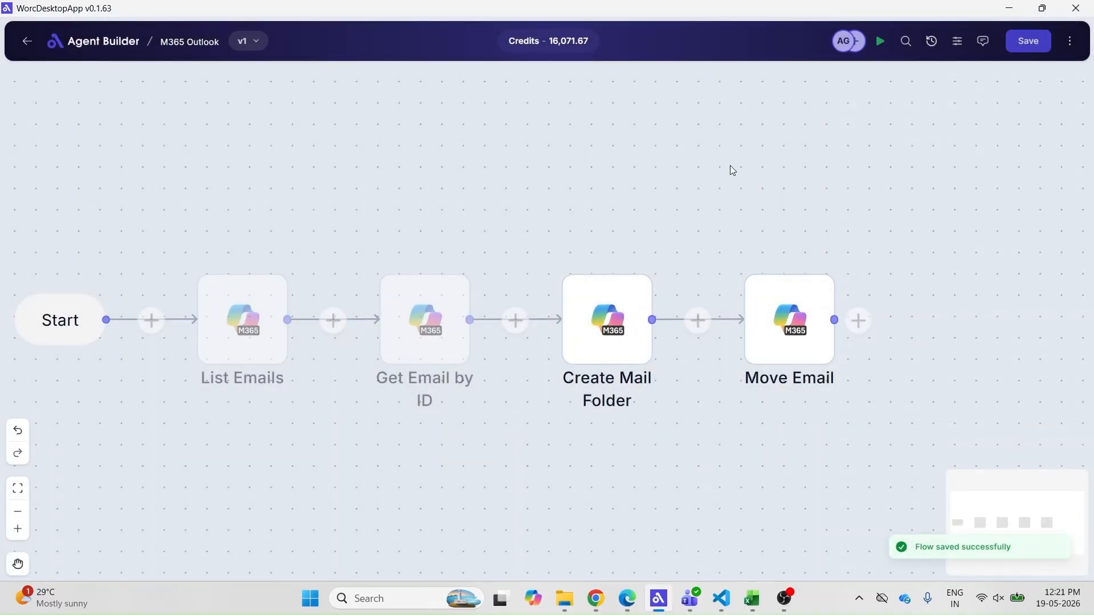
{"action": "right_click", "coordinate": [628, 282]}
{"action": "left_click", "coordinate": [668, 437]}
{"action": "left_click", "coordinate": [880, 41]}
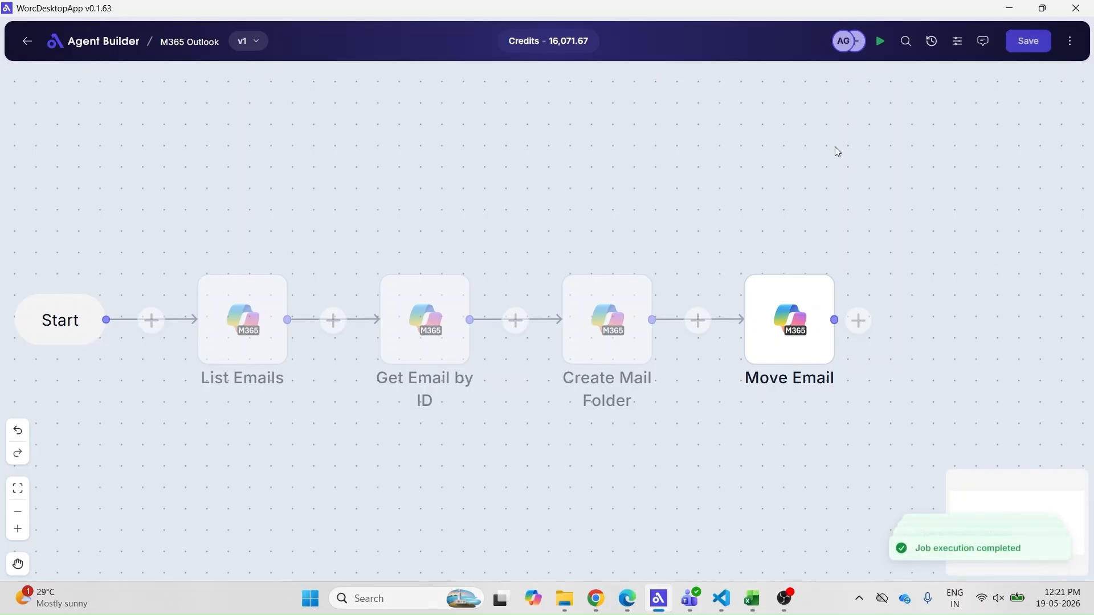
{"action": "left_click", "coordinate": [627, 598]}
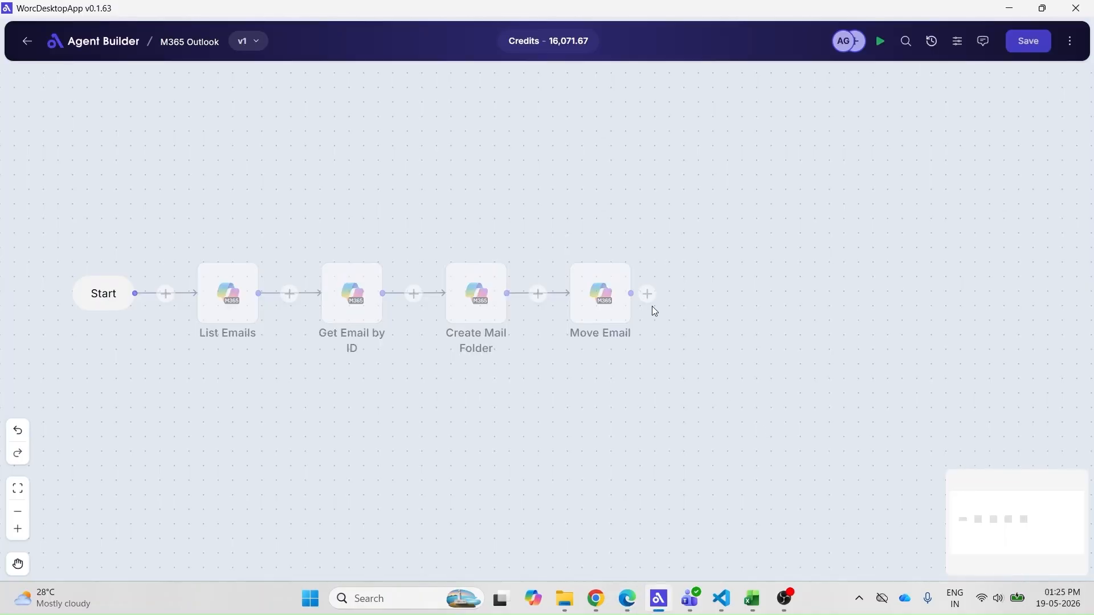
Add a Delete Mail Folder step after Move Email using test_m365_outlook_credential
{"action": "left_click", "coordinate": [648, 294]}
{"action": "left_click", "coordinate": [820, 308]}
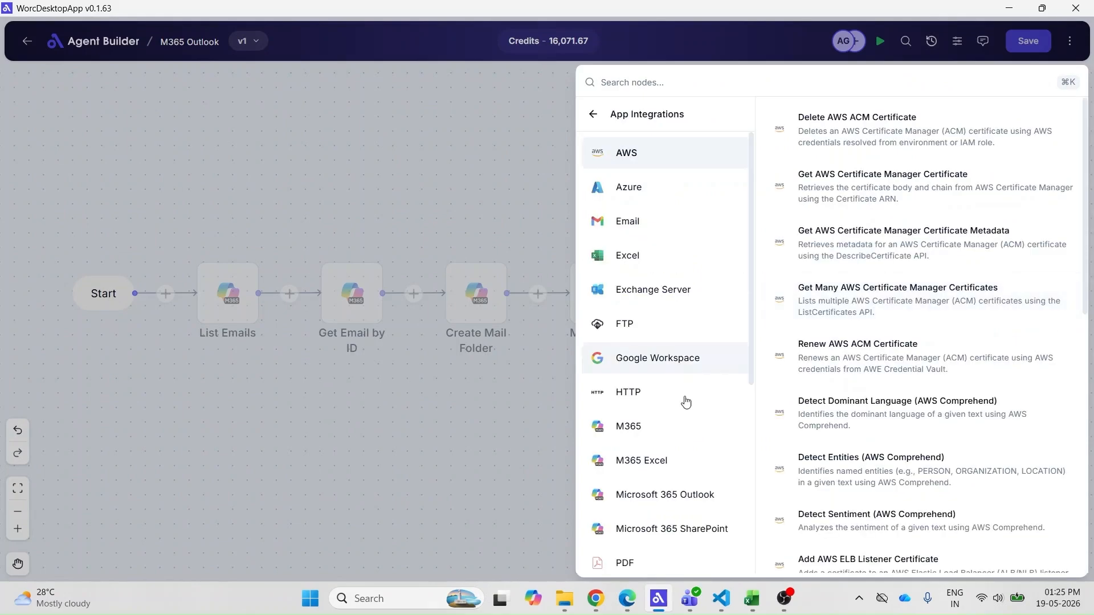
{"action": "left_click", "coordinate": [717, 494]}
{"action": "scroll", "coordinate": [860, 415], "scroll_direction": "down", "scroll_amount": 3}
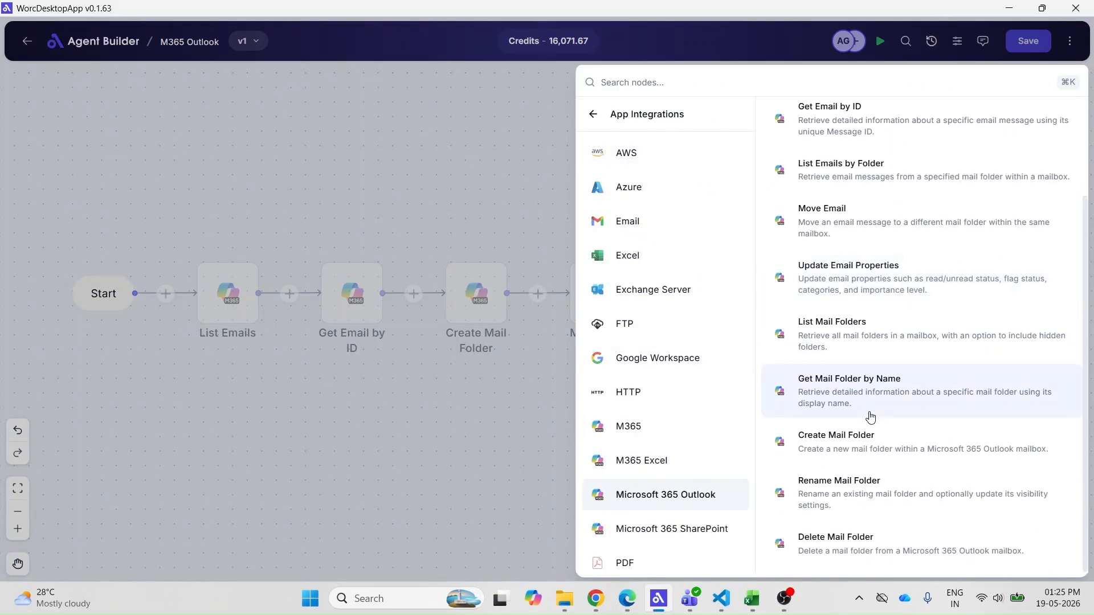
{"action": "left_click", "coordinate": [930, 550]}
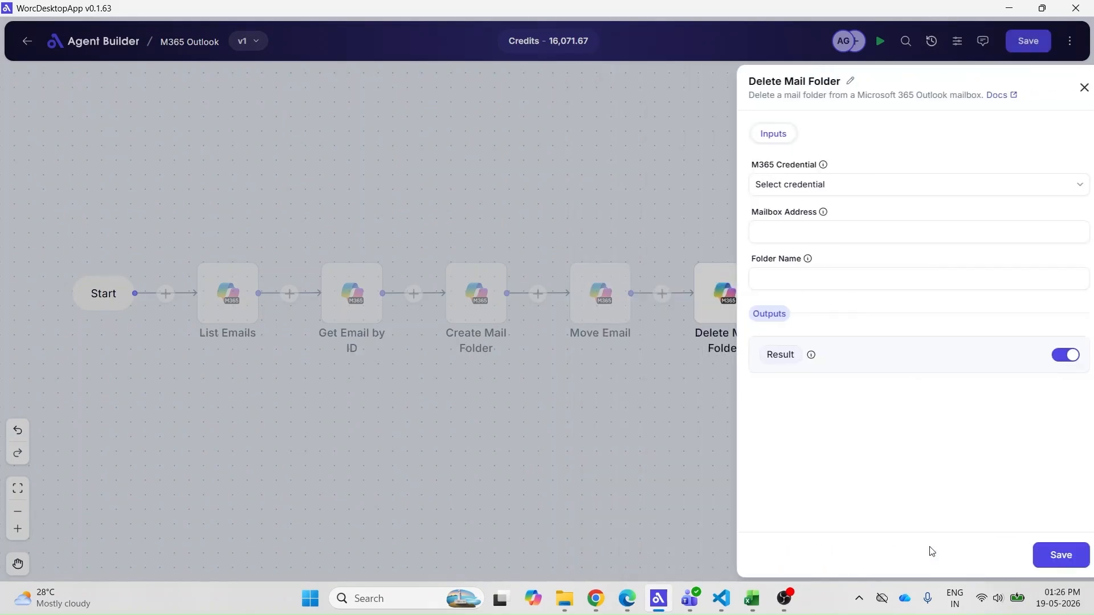
{"action": "left_click", "coordinate": [842, 190]}
{"action": "left_click", "coordinate": [809, 240]}
Enter the mailbox, folder Test, and output DeleteFolderResult, then save the step
{"action": "left_click", "coordinate": [810, 232]}
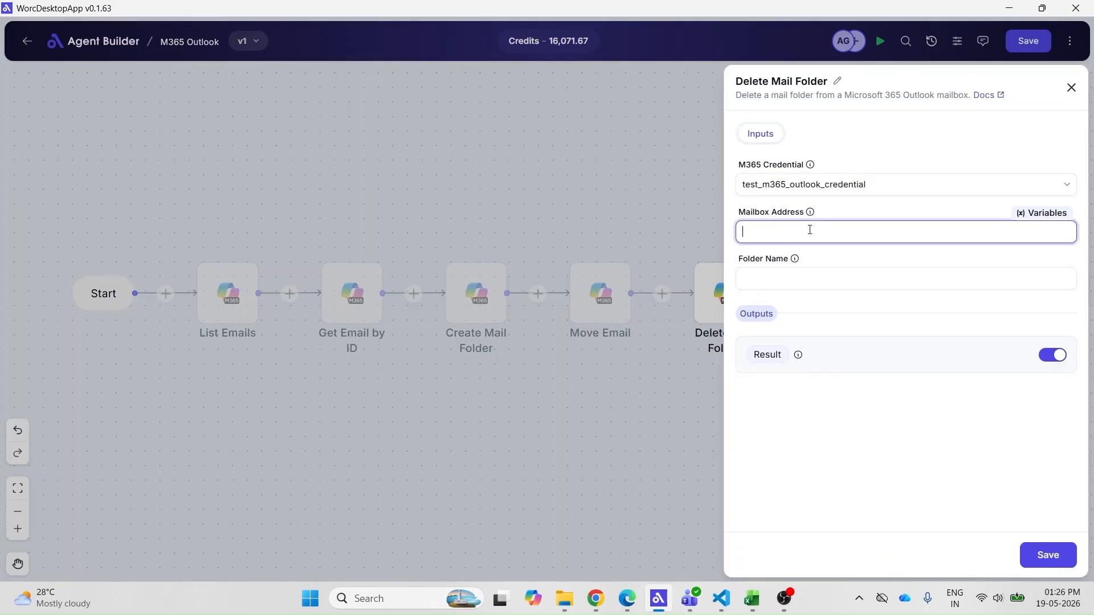
{"action": "left_click", "coordinate": [808, 281]}
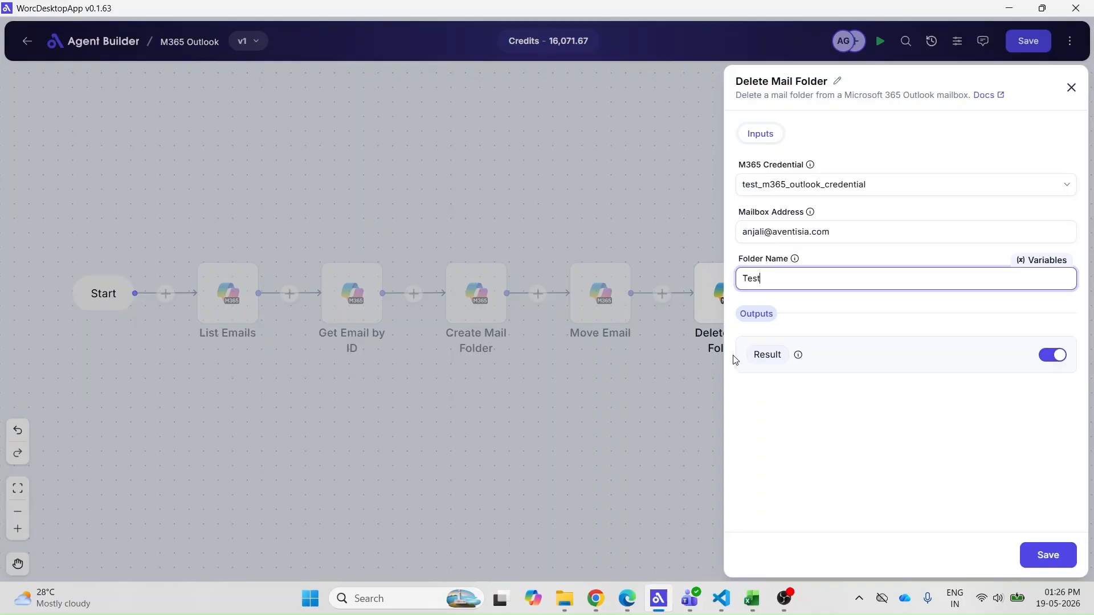
{"action": "left_click", "coordinate": [753, 356]}
{"action": "type", "text": "Delete"}
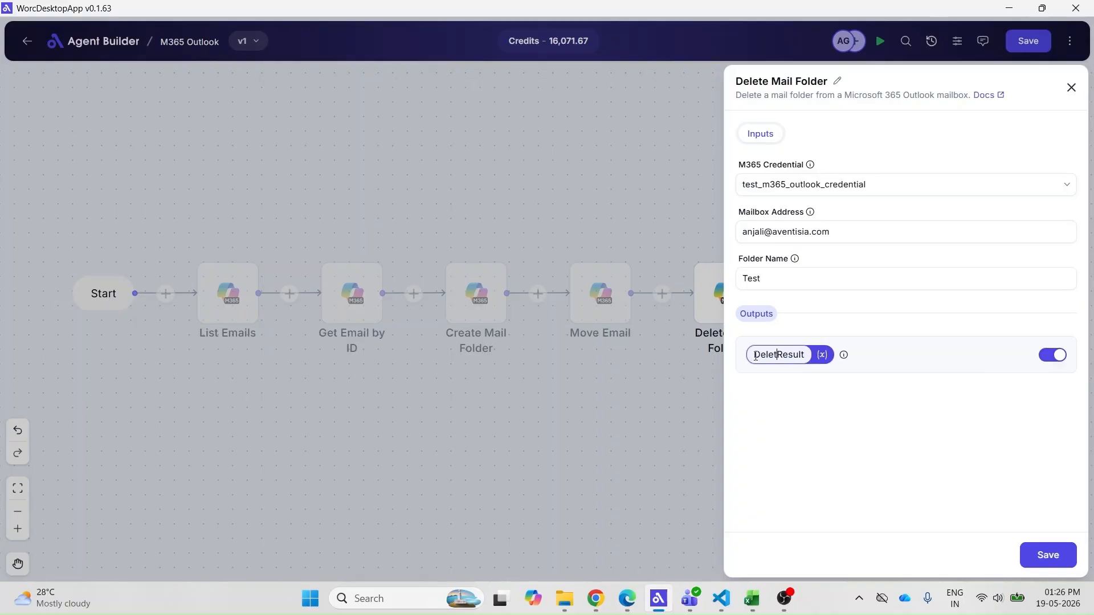
{"action": "type", "text": "Folder"}
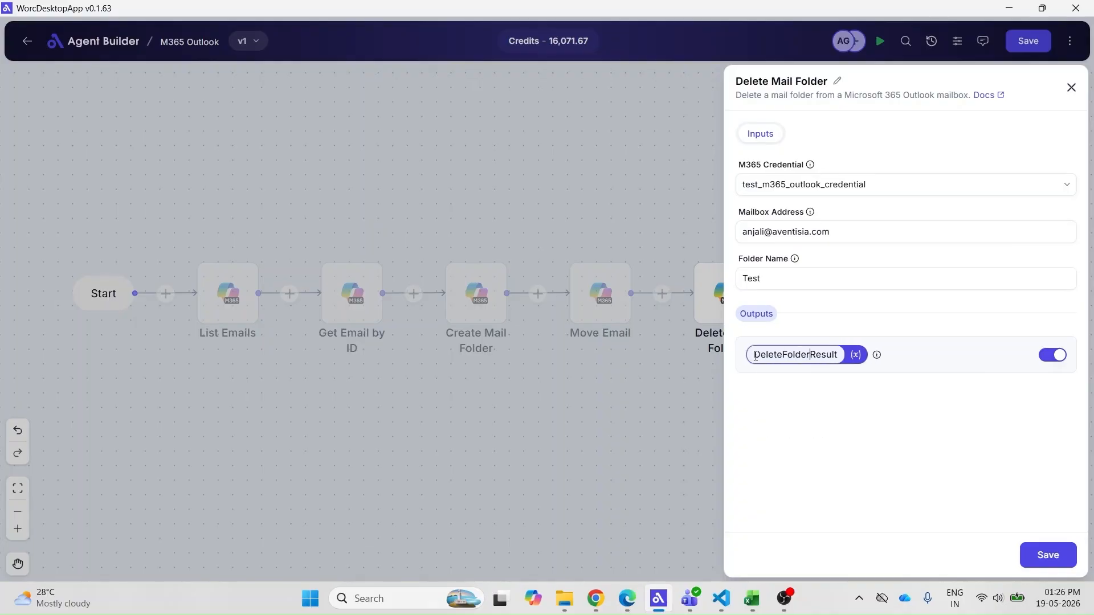
{"action": "left_click", "coordinate": [877, 417]}
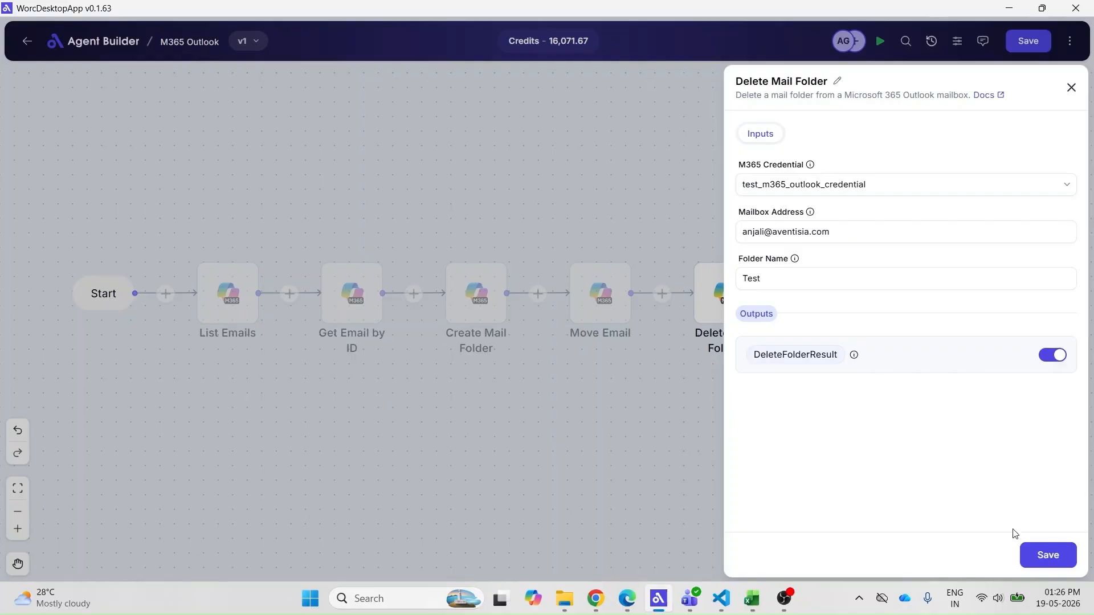
{"action": "left_click", "coordinate": [1031, 555]}
Save and run the flow, check the result in Outlook, and return
{"action": "left_click", "coordinate": [1030, 51]}
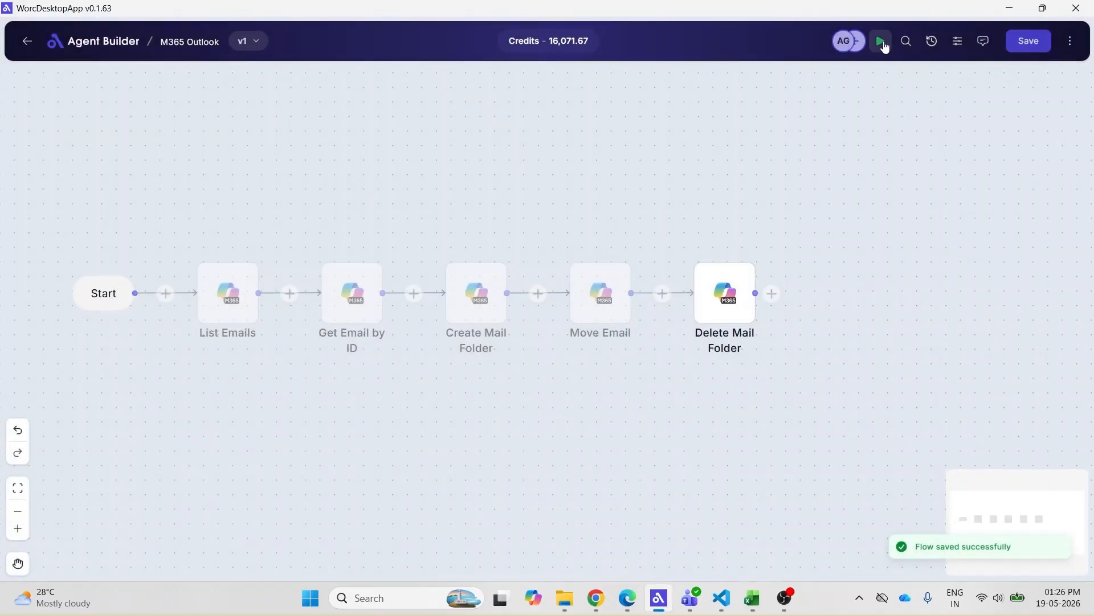
{"action": "left_click", "coordinate": [880, 41]}
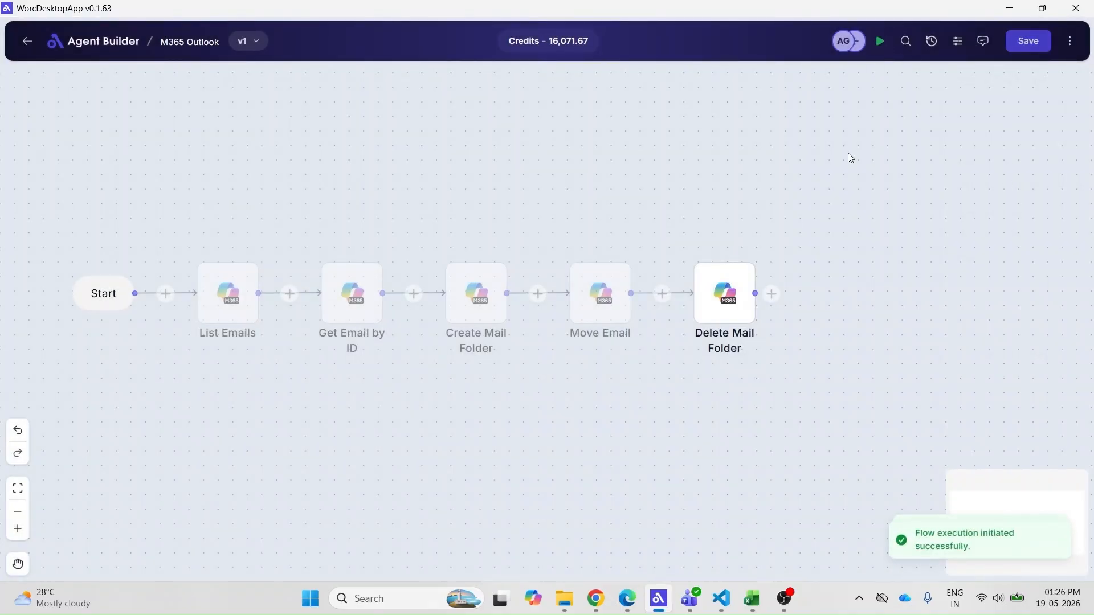
{"action": "left_click", "coordinate": [627, 598]}
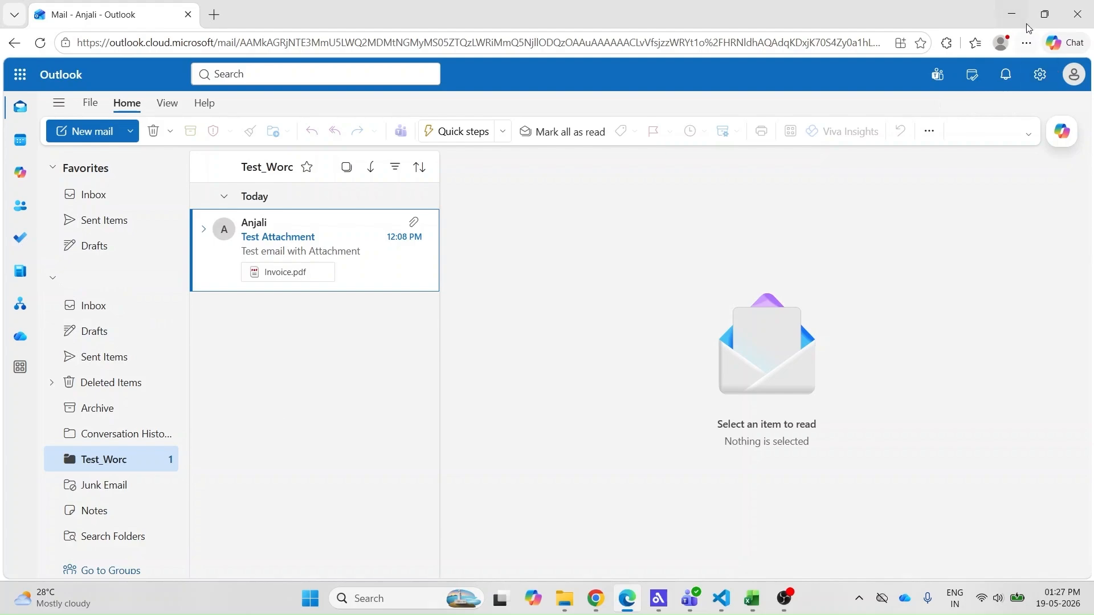
{"action": "left_click", "coordinate": [1012, 14]}
{"action": "scroll", "coordinate": [800, 381], "scroll_direction": "right", "scroll_amount": 2}
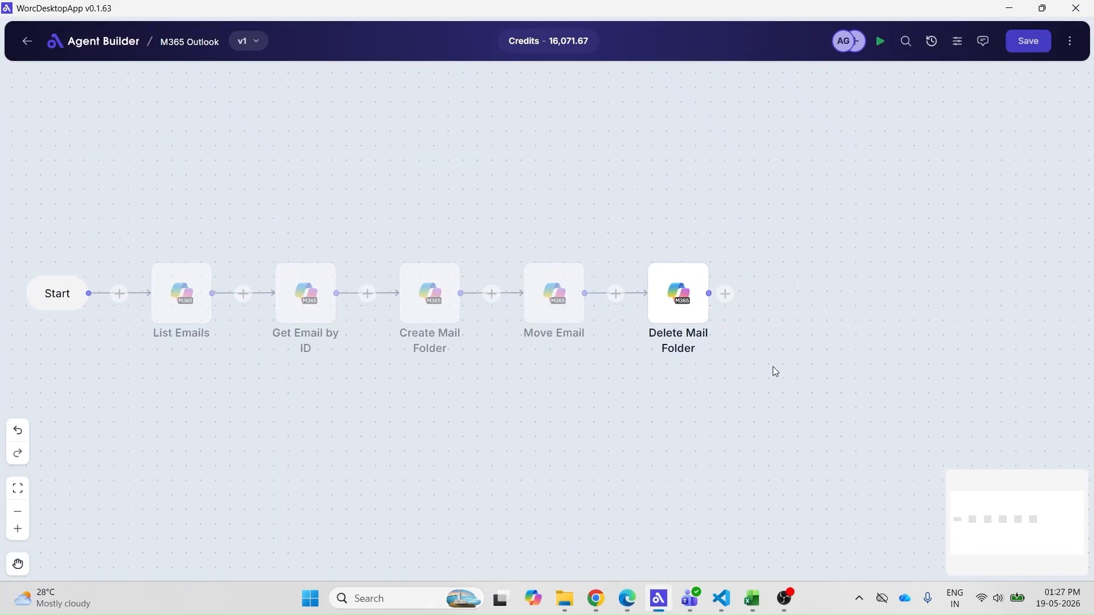
Add a Rename Mail Folder step after Delete Mail Folder using test_m365_outlook_credential
{"action": "left_click", "coordinate": [725, 294]}
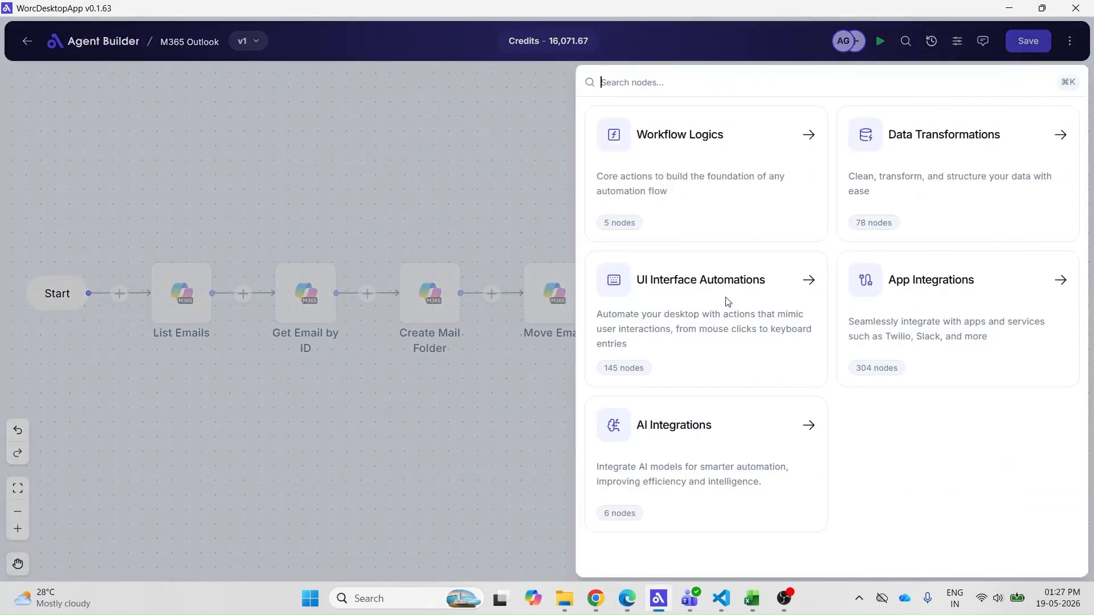
{"action": "left_click", "coordinate": [917, 285]}
{"action": "left_click", "coordinate": [686, 493]}
{"action": "scroll", "coordinate": [877, 461], "scroll_direction": "down", "scroll_amount": 3}
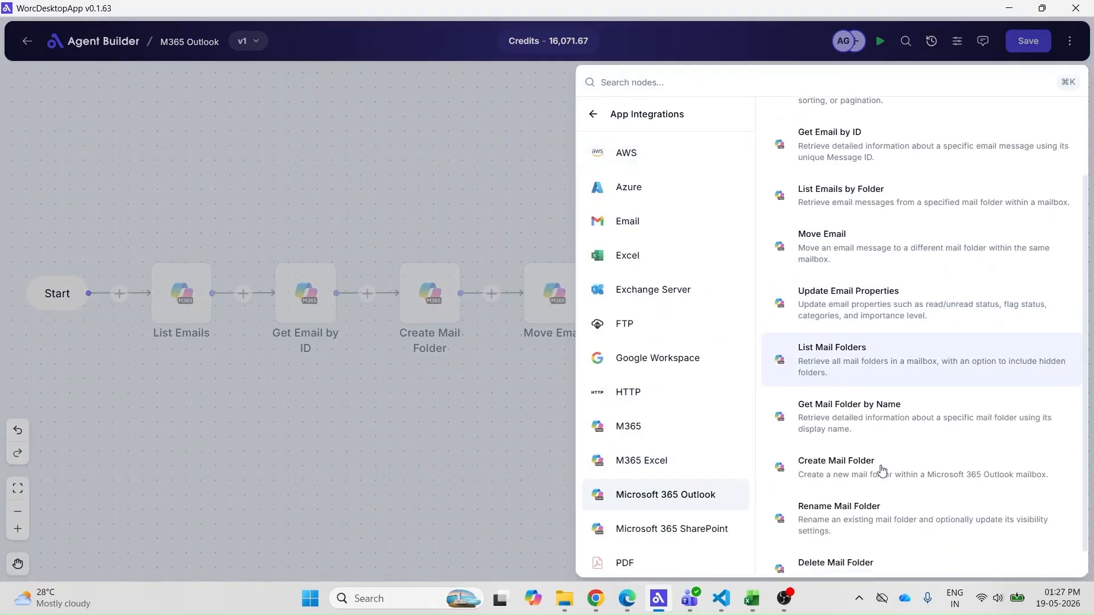
{"action": "left_click", "coordinate": [931, 493]}
{"action": "left_click", "coordinate": [778, 191]}
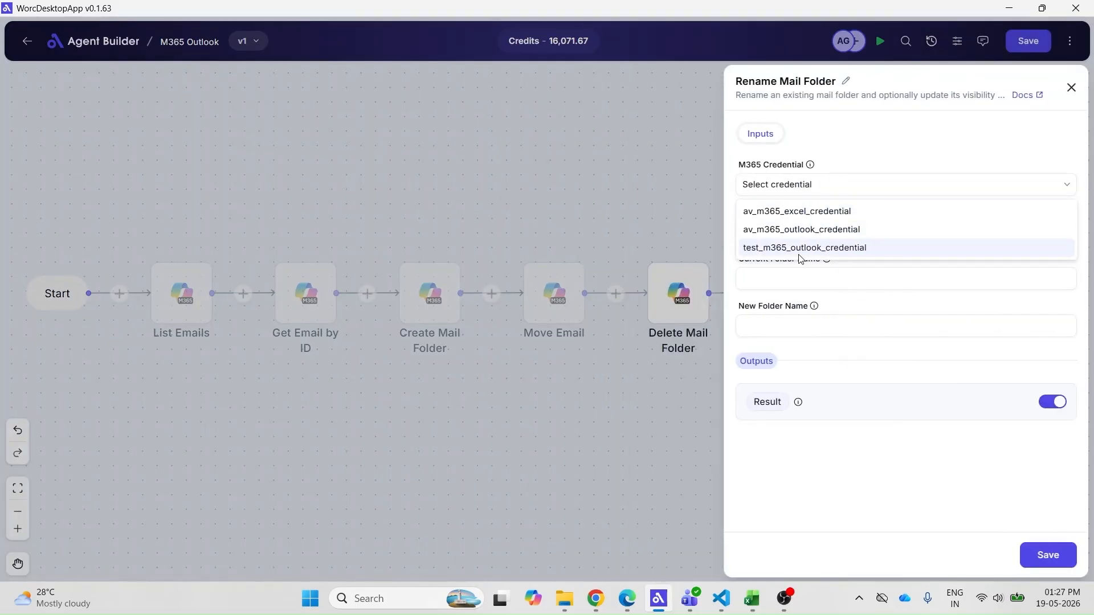
{"action": "left_click", "coordinate": [804, 246]}
Enter the mailbox, rename Test_Worc to Invoice Processing, output RenameFolderResult, and save
{"action": "left_click", "coordinate": [804, 237]}
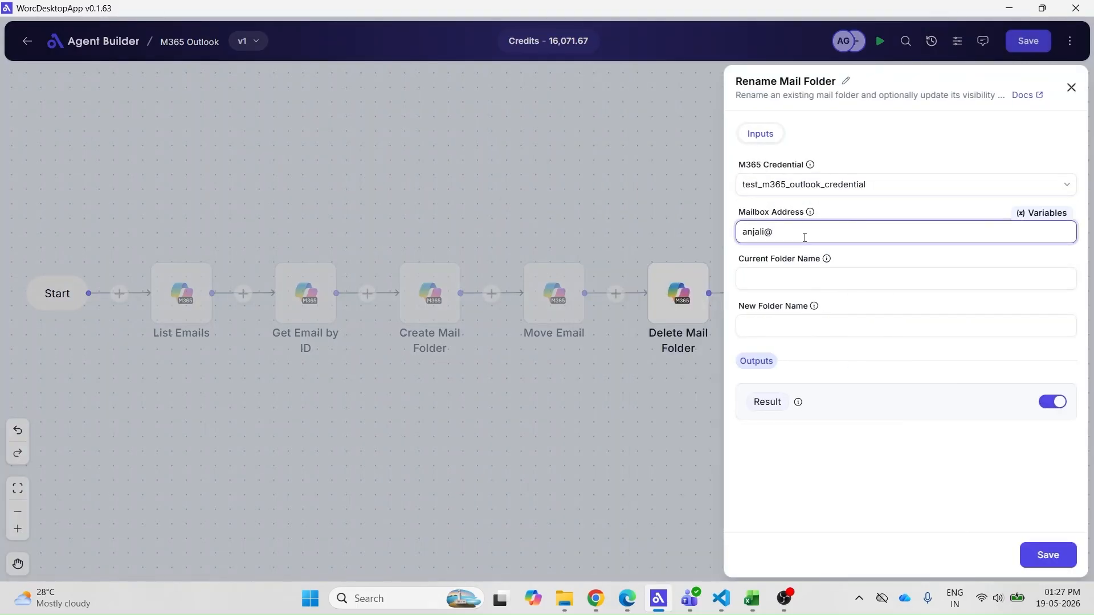
{"action": "left_click", "coordinate": [791, 274]}
{"action": "type", "text": "Test"}
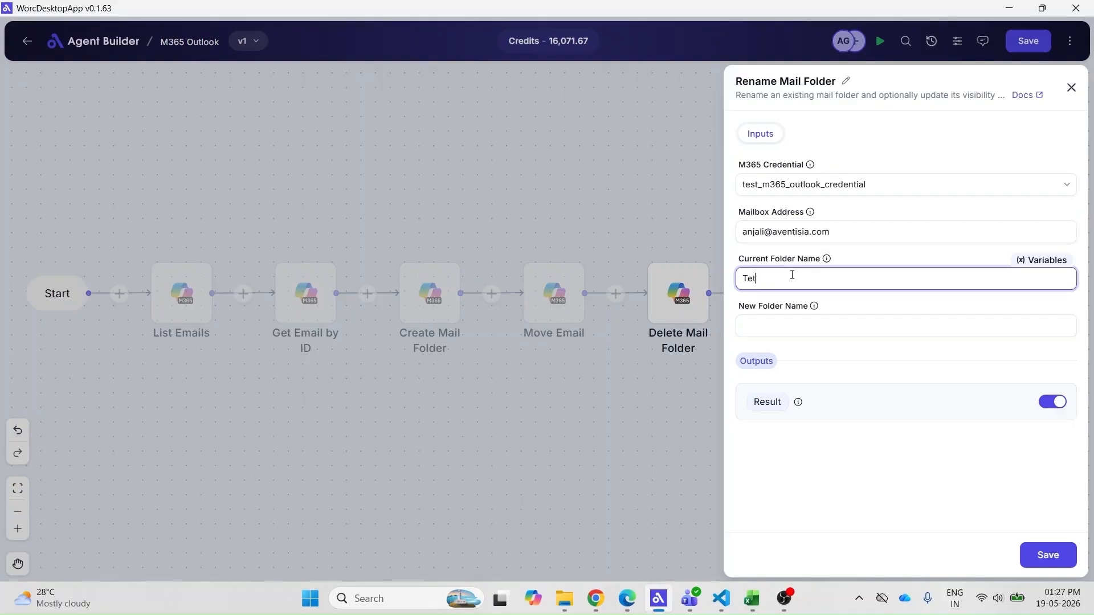
{"action": "type", "text": "_Worc"}
{"action": "left_click", "coordinate": [781, 323]}
{"action": "type", "text": "Invoice P"}
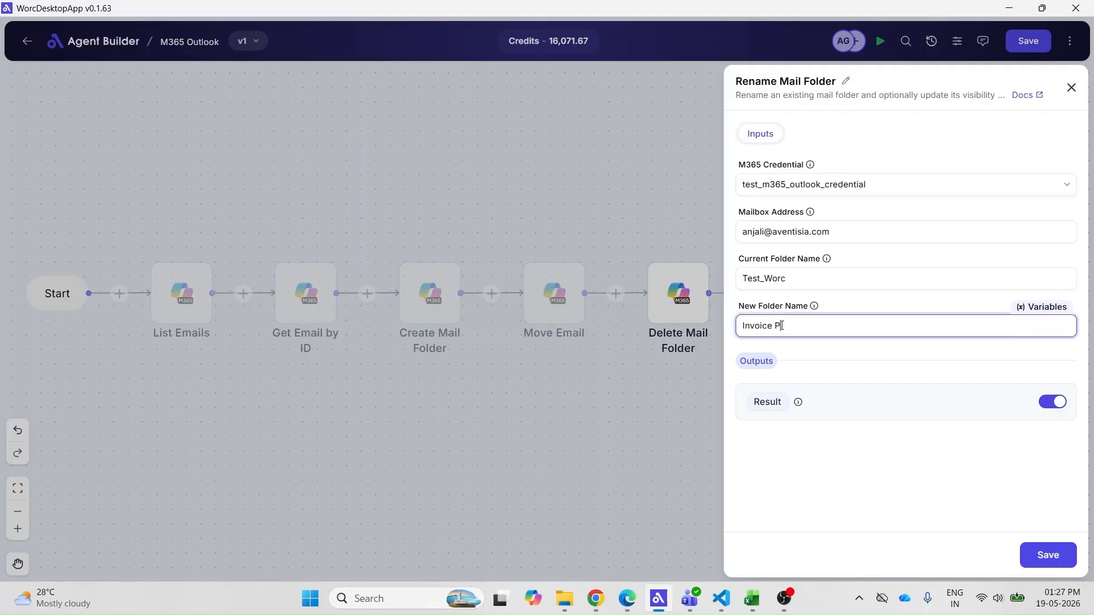
{"action": "type", "text": "rocessing"}
{"action": "left_click", "coordinate": [757, 402]}
{"action": "type", "text": "Rena"}
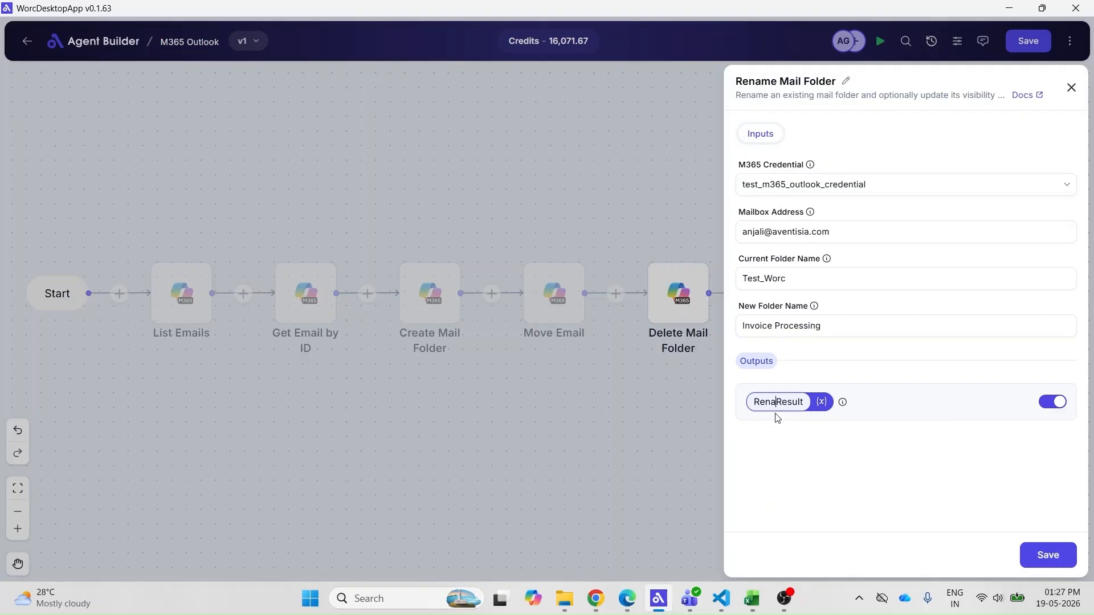
{"action": "type", "text": "meFolder"}
{"action": "left_click", "coordinate": [914, 459]}
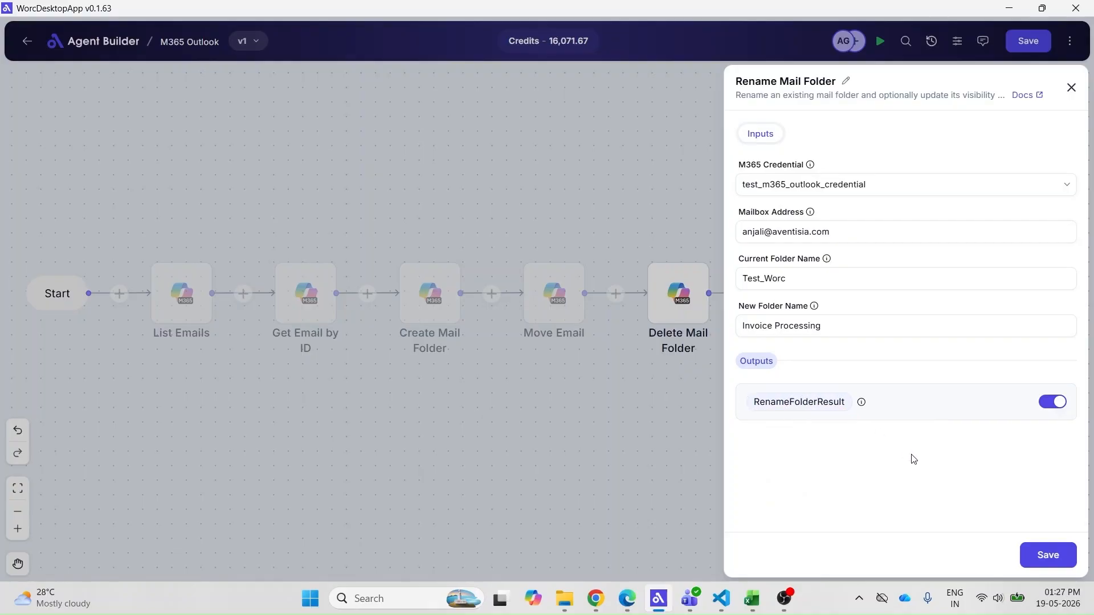
{"action": "left_click", "coordinate": [1047, 555]}
Disable Delete Mail Folder, save and run, then confirm Invoice Processing in Outlook
{"action": "left_click", "coordinate": [1027, 41]}
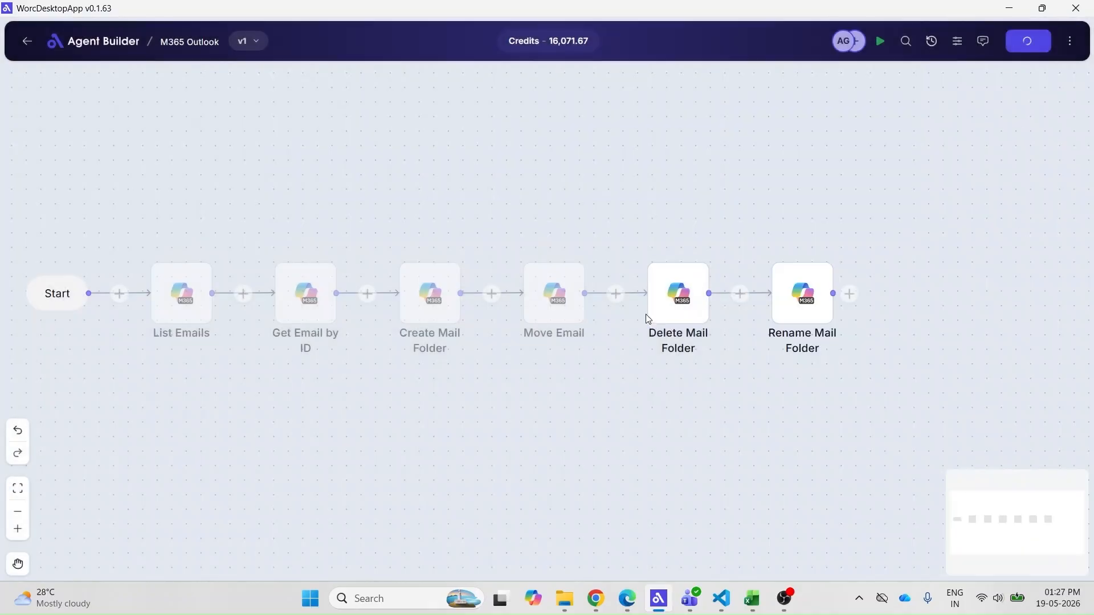
{"action": "right_click", "coordinate": [694, 314]}
{"action": "left_click", "coordinate": [728, 472]}
{"action": "left_click", "coordinate": [1044, 48]}
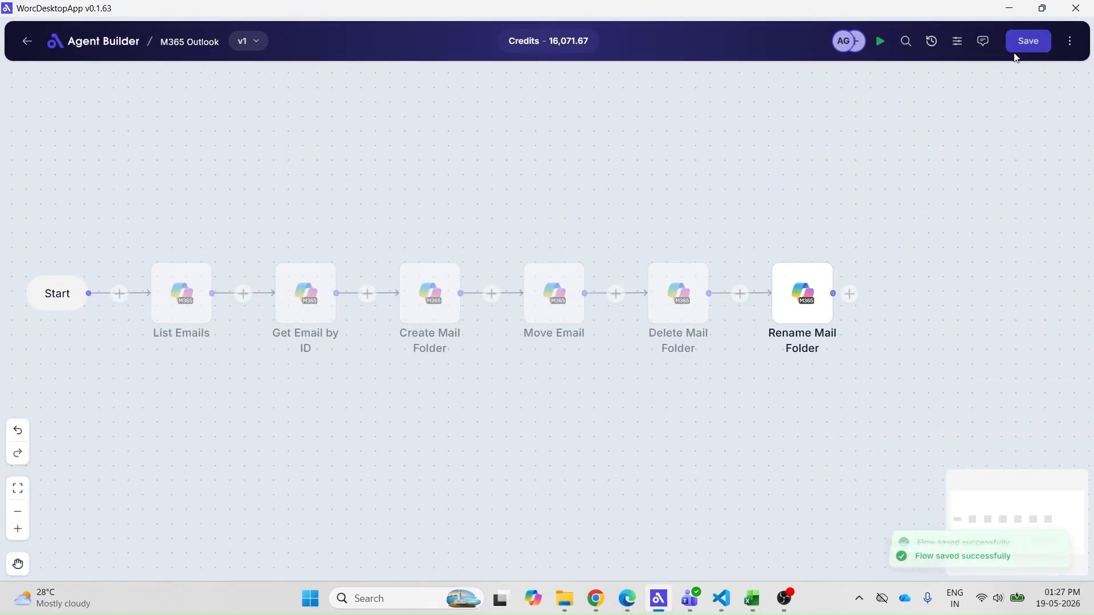
{"action": "left_click", "coordinate": [880, 48]}
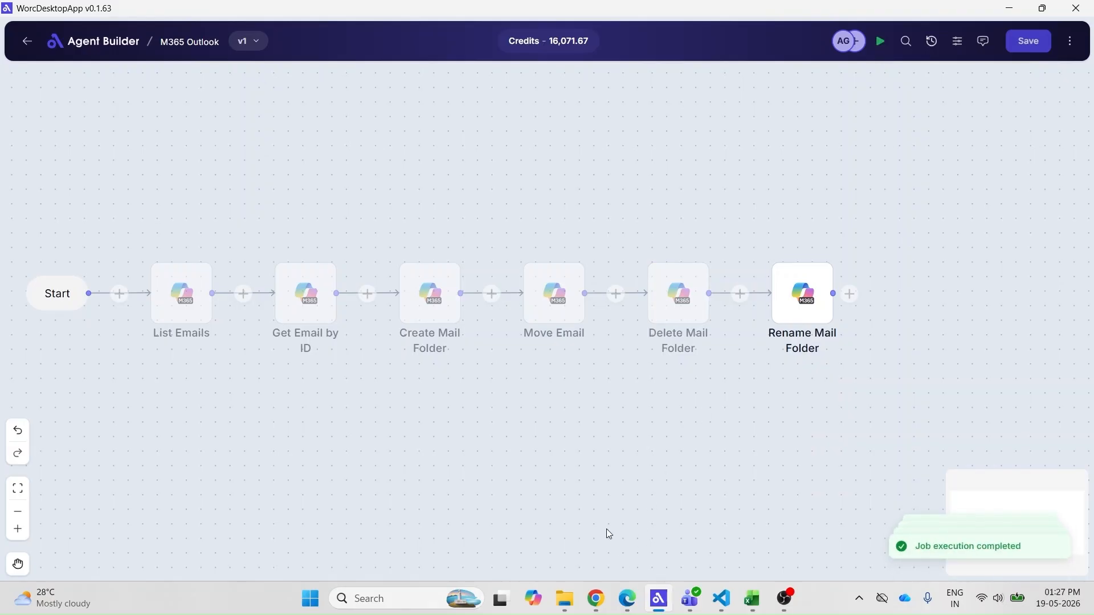
{"action": "left_click", "coordinate": [626, 598]}
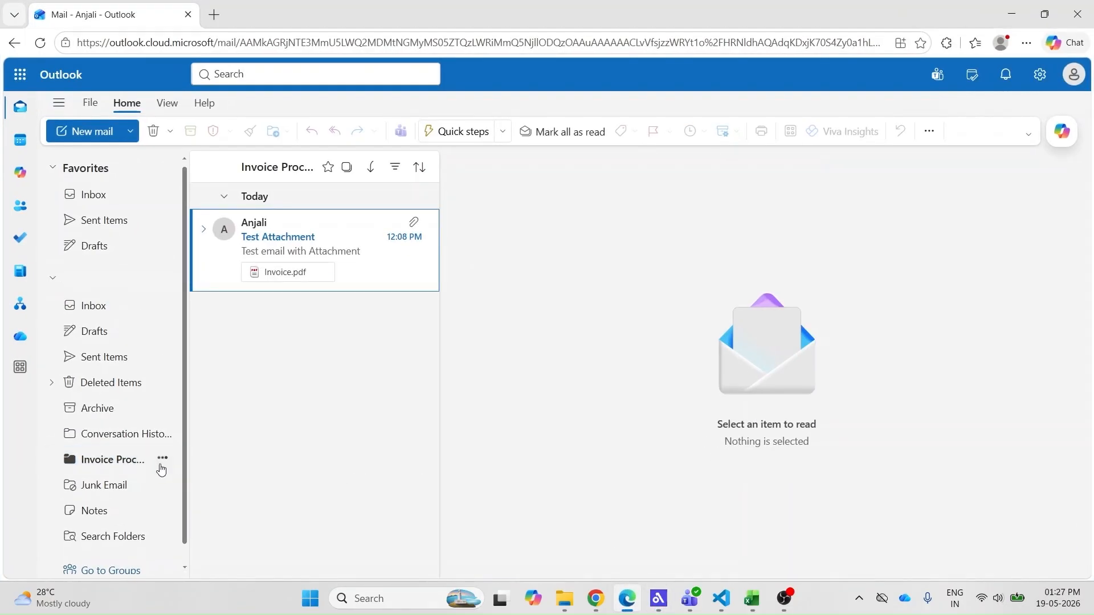
{"action": "left_click", "coordinate": [161, 469]}
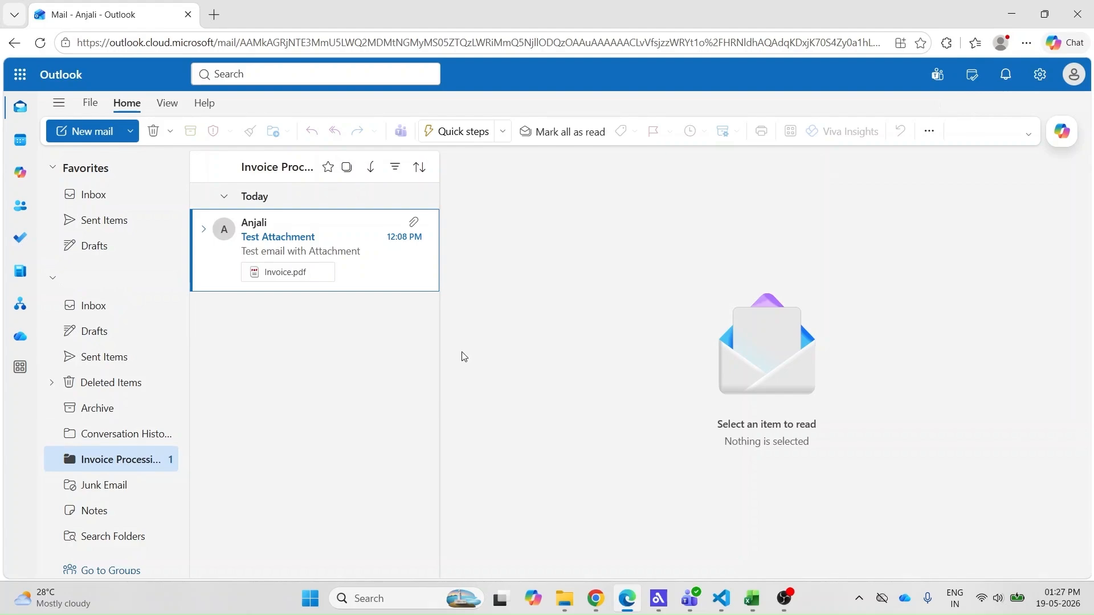
{"action": "left_click", "coordinate": [1012, 14]}
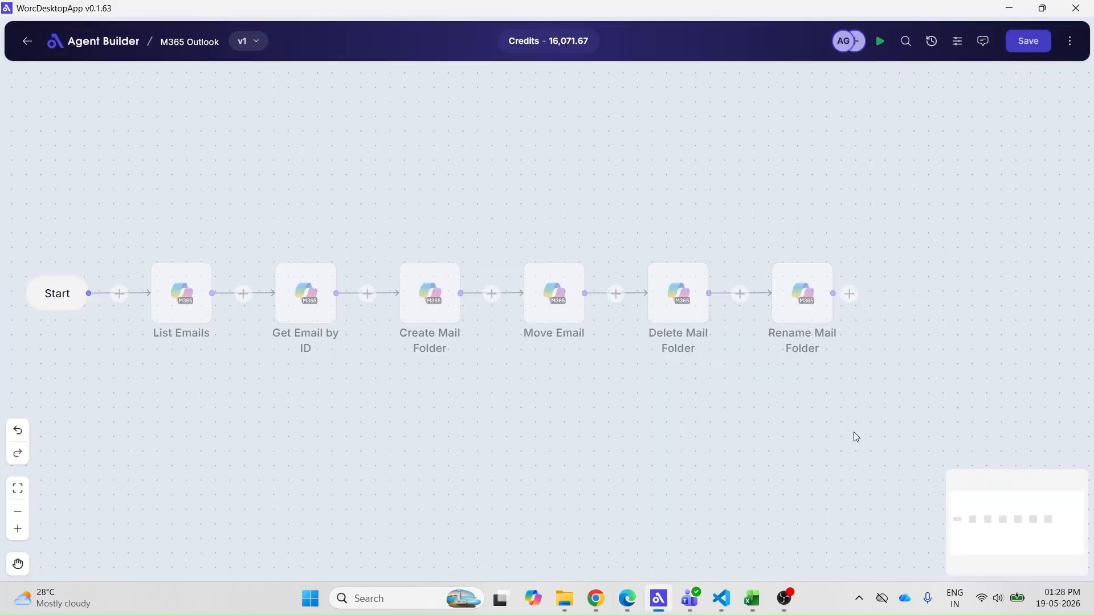
Add a Microsoft 365 Outlook Send Email node after Rename Mail Folder using test_m365_outlook_credential
{"action": "scroll", "coordinate": [853, 437], "scroll_direction": "right", "scroll_amount": 2}
{"action": "left_click", "coordinate": [737, 293]}
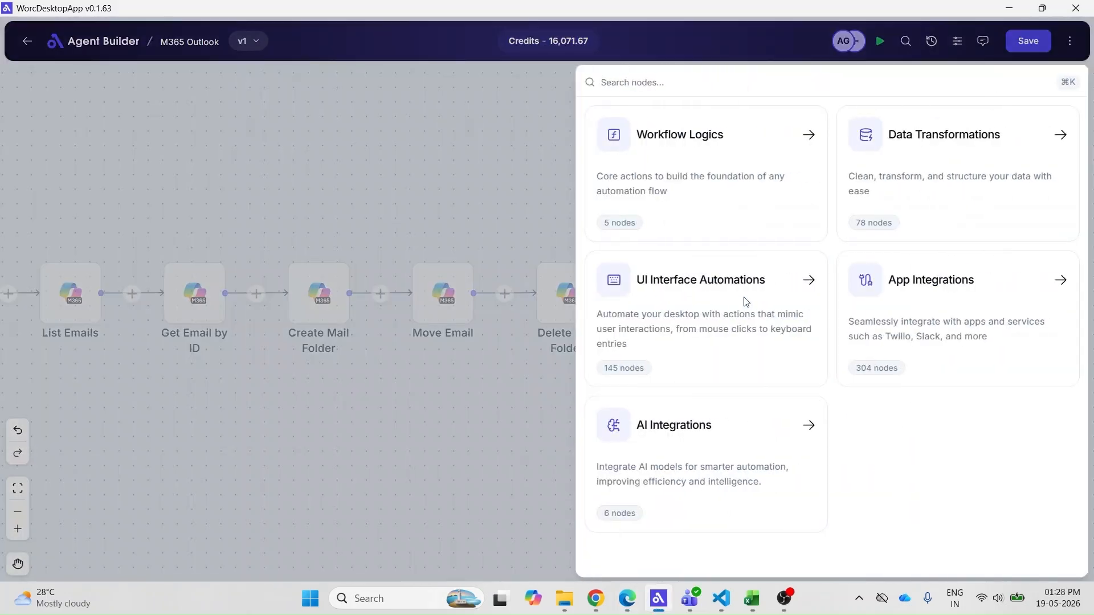
{"action": "left_click", "coordinate": [907, 307]}
{"action": "left_click", "coordinate": [655, 559]}
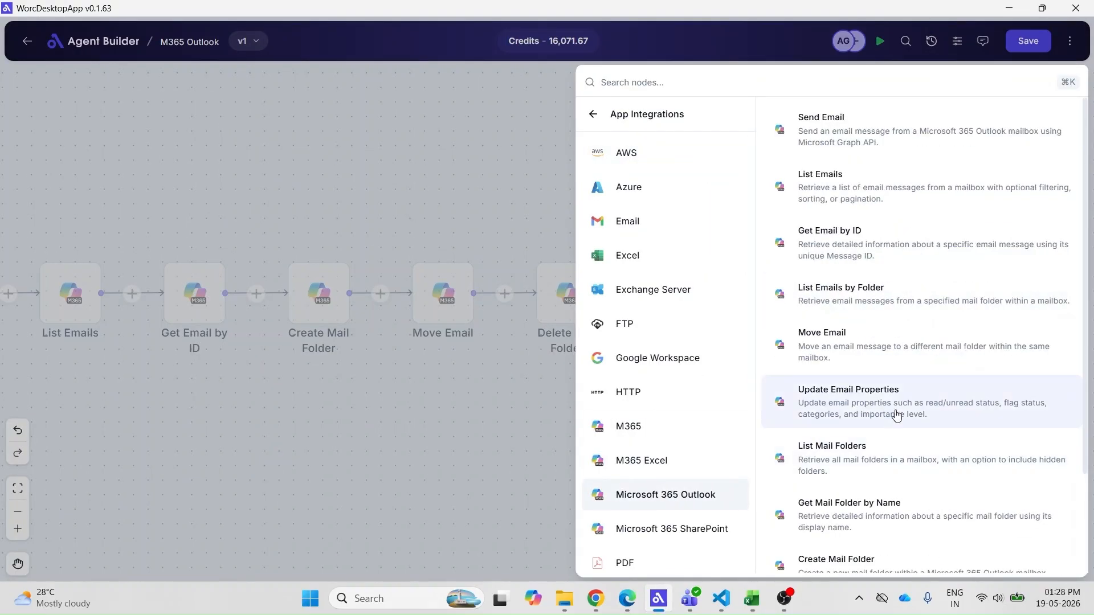
{"action": "left_click", "coordinate": [894, 142]}
{"action": "left_click", "coordinate": [805, 186]}
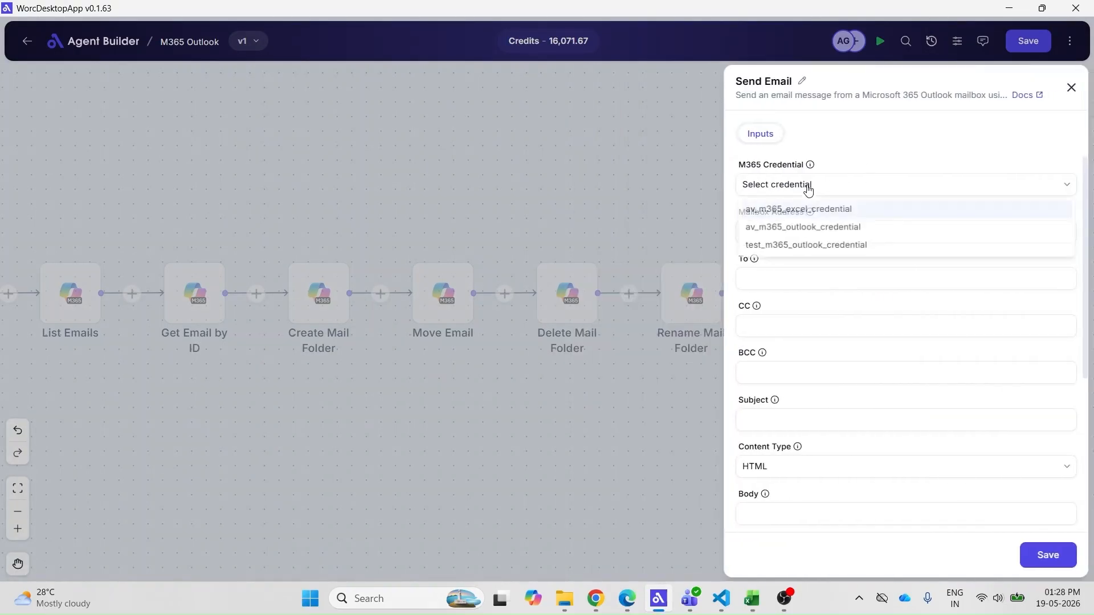
{"action": "left_click", "coordinate": [784, 247]}
Enter the sender mailbox address and paste the same address into the To field
{"action": "left_click", "coordinate": [789, 232]}
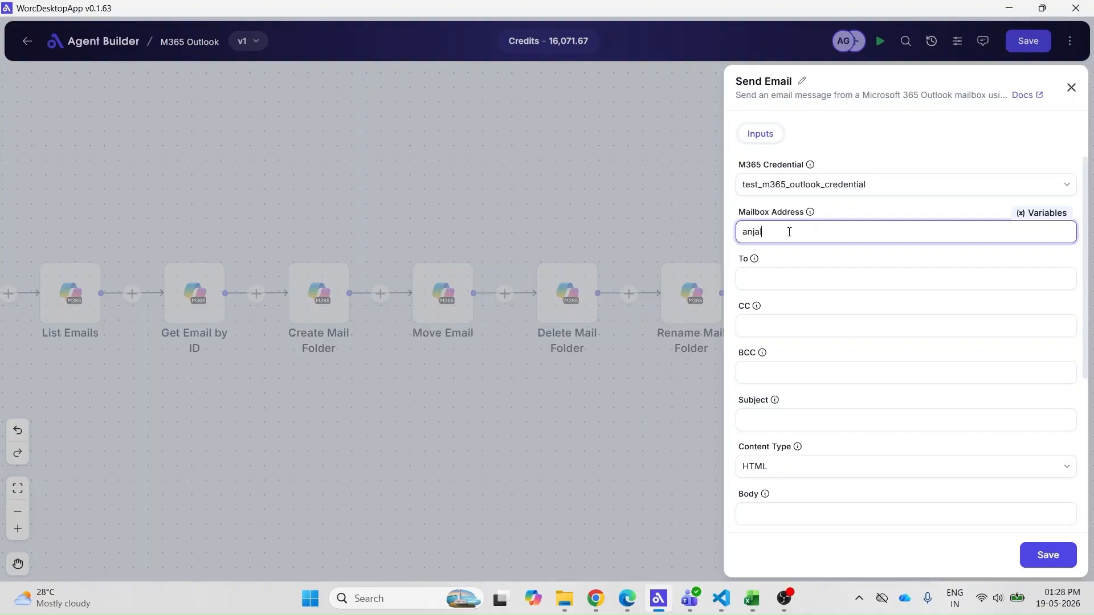
{"action": "triple_click", "coordinate": [791, 233]}
{"action": "key", "text": "ctrl+c"}
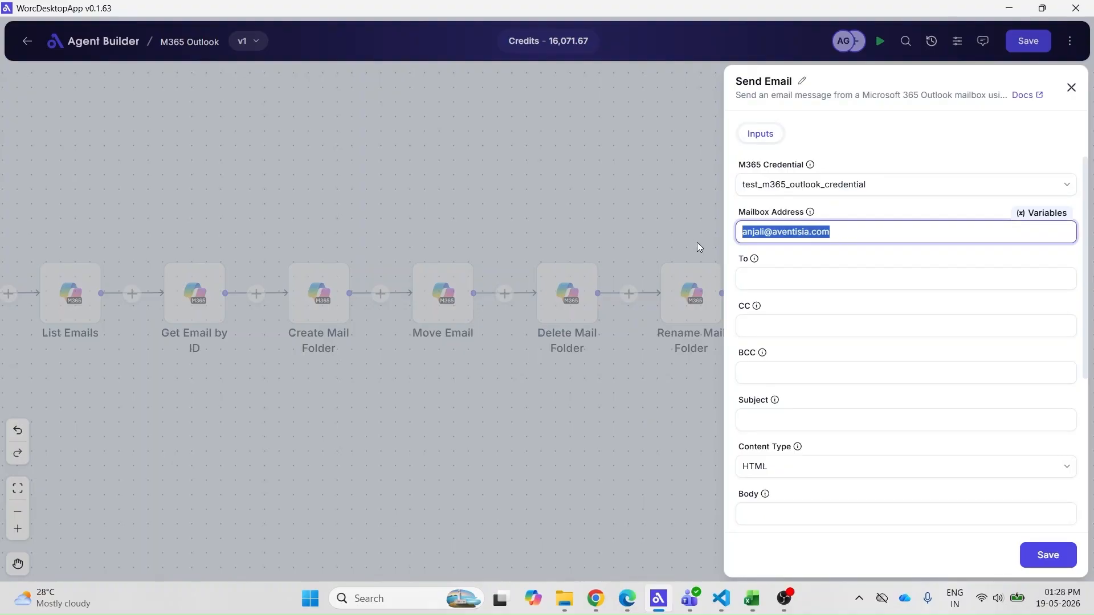
{"action": "left_click", "coordinate": [762, 280]}
{"action": "key", "text": "ctrl+v"}
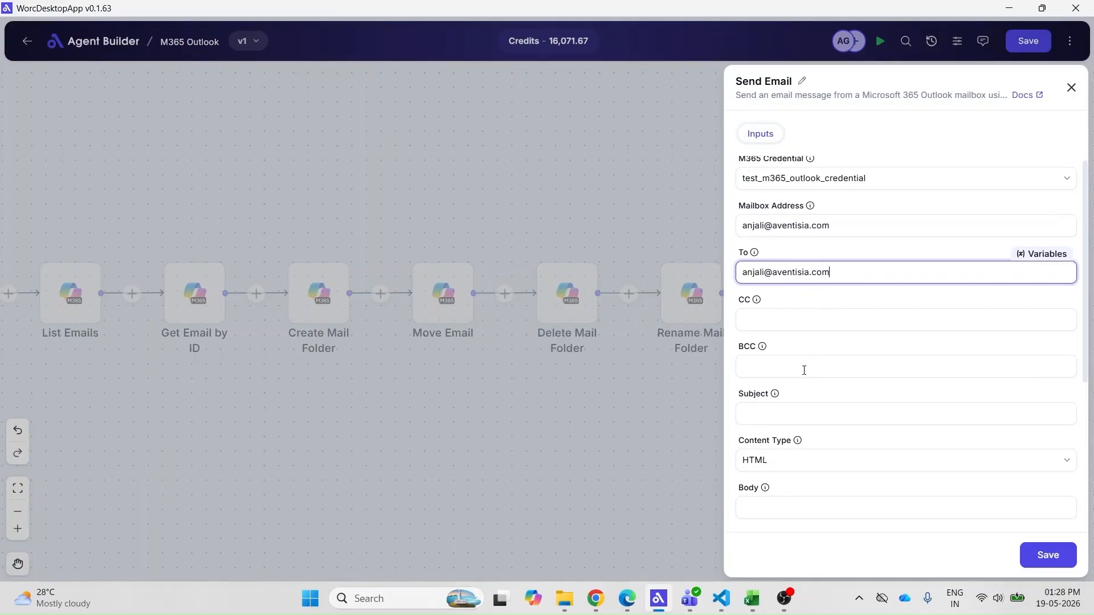
{"action": "scroll", "coordinate": [804, 369], "scroll_direction": "down", "scroll_amount": 1}
{"action": "scroll", "coordinate": [804, 370], "scroll_direction": "down", "scroll_amount": 3}
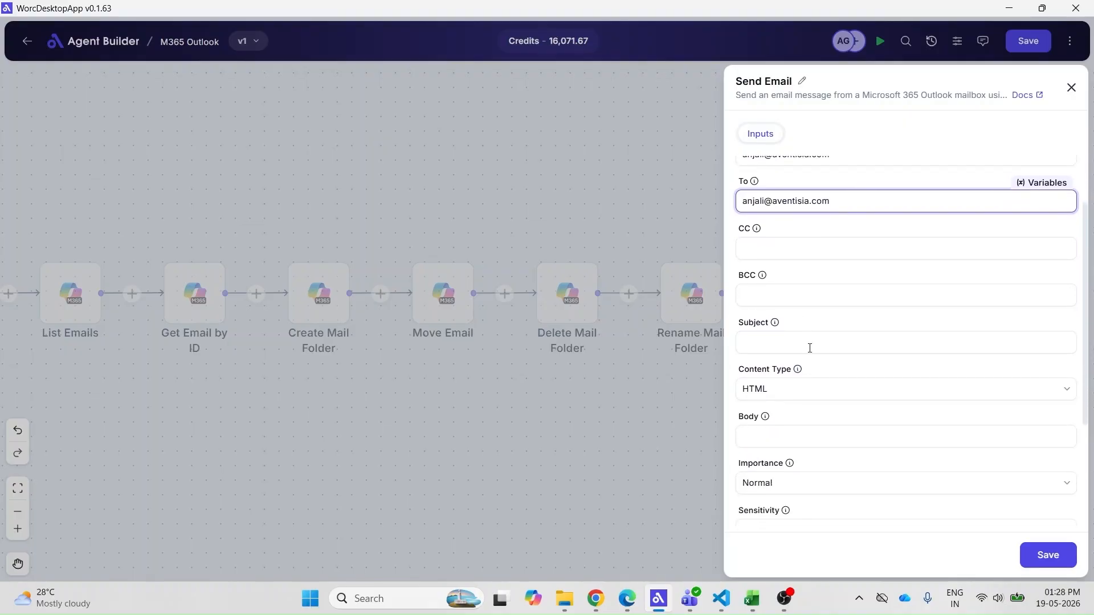
{"action": "left_click", "coordinate": [810, 345]}
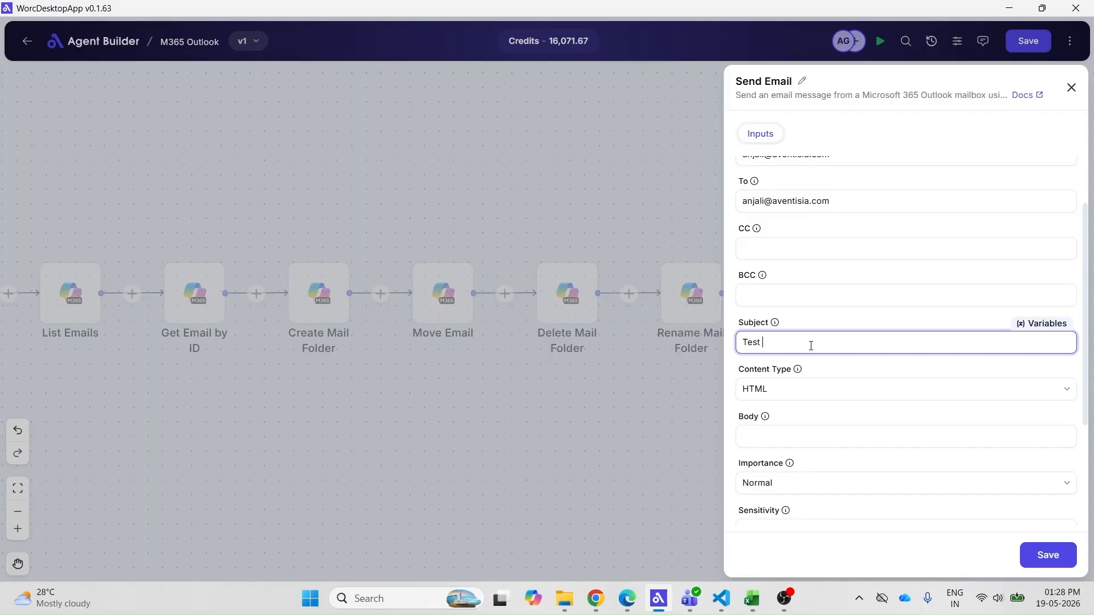
Set the subject to 'Test Worc' and the body to 'Test Worc email'
{"action": "type", "text": "Worc"}
{"action": "left_click", "coordinate": [789, 428]}
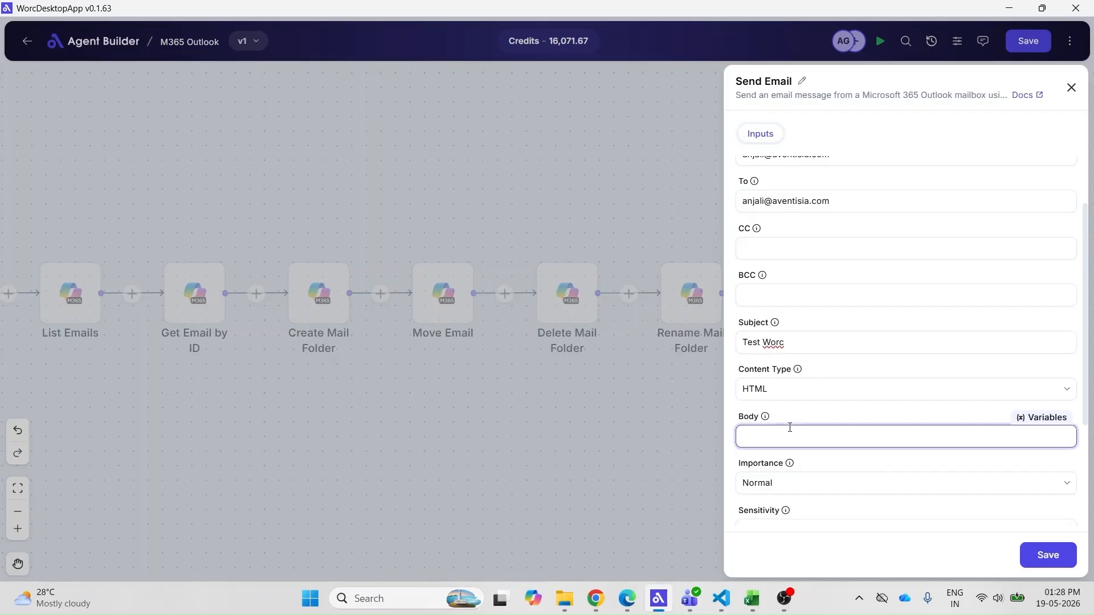
{"action": "type", "text": "Test Worc email"}
Keep HTML content type with Normal importance and Normal sensitivity
{"action": "left_click", "coordinate": [807, 395]}
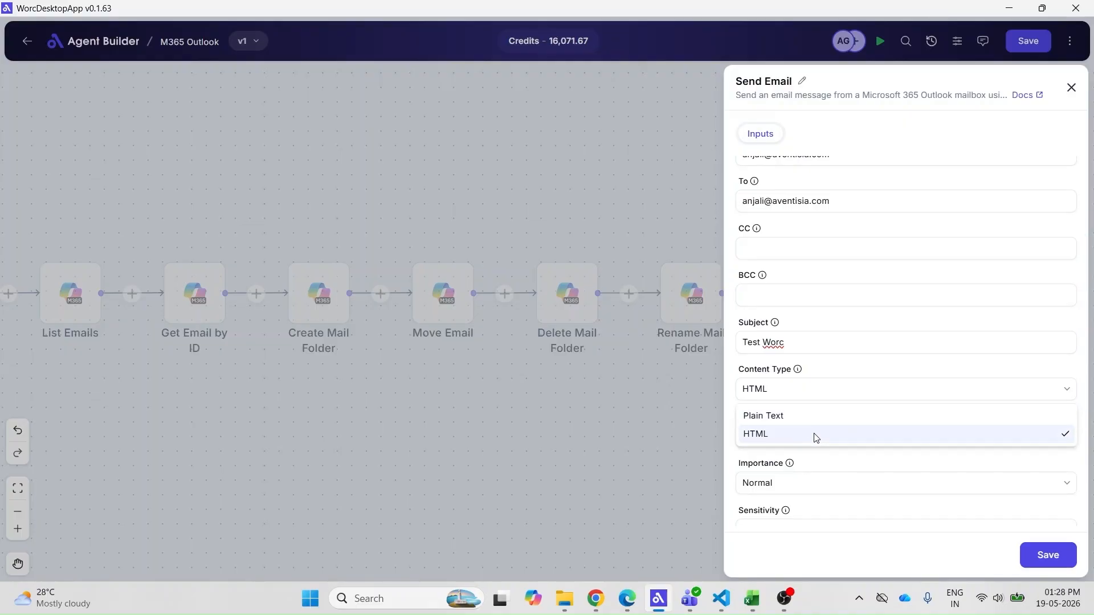
{"action": "left_click", "coordinate": [816, 437]}
{"action": "scroll", "coordinate": [831, 458], "scroll_direction": "down", "scroll_amount": 3}
{"action": "left_click", "coordinate": [829, 384]}
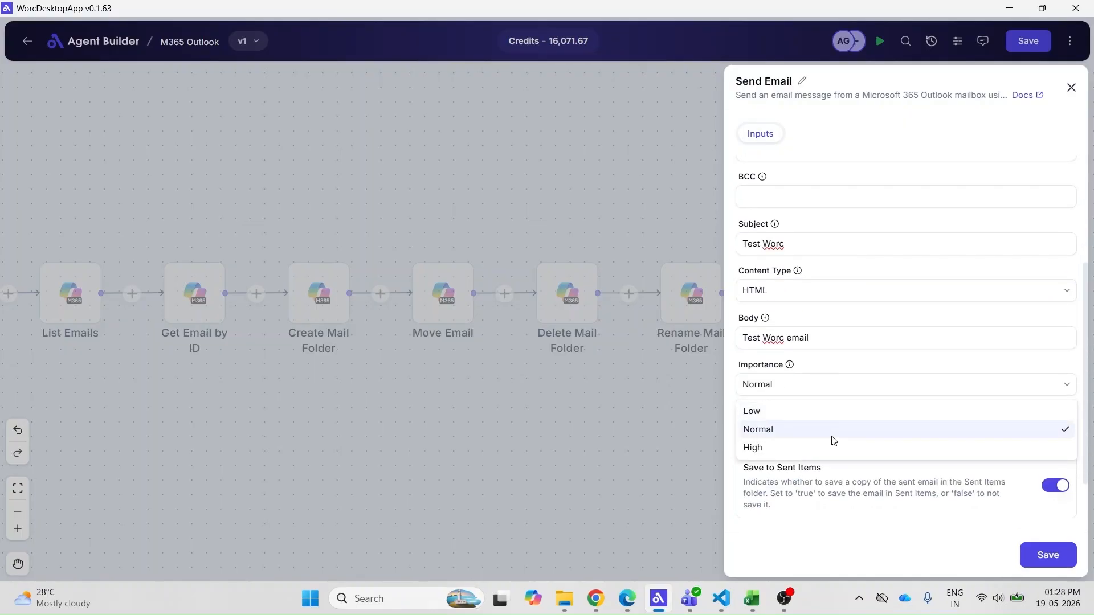
{"action": "left_click", "coordinate": [836, 434]}
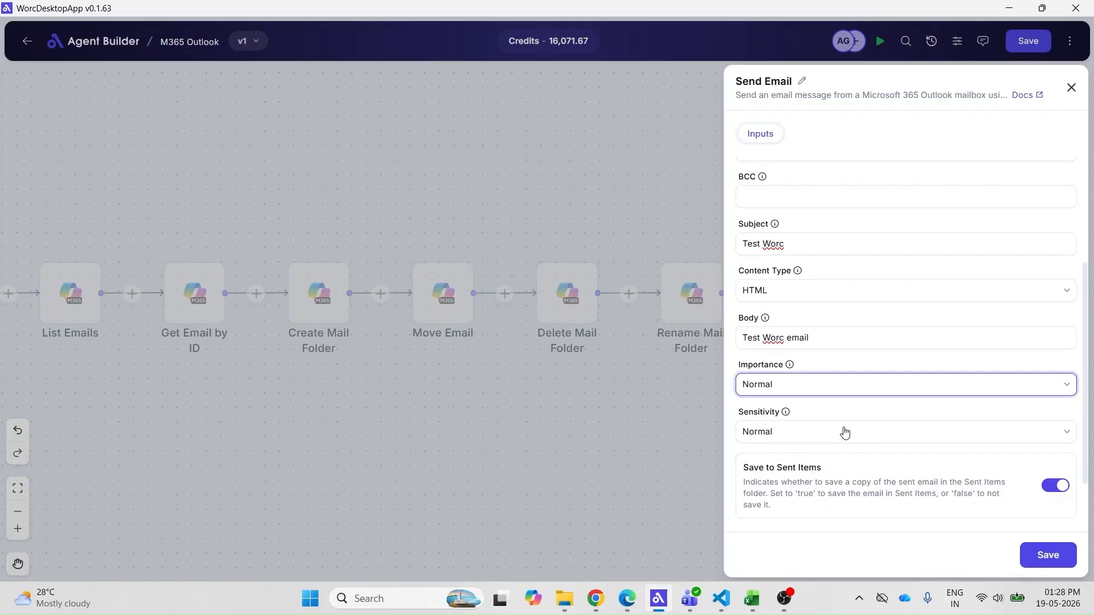
{"action": "left_click", "coordinate": [845, 433]}
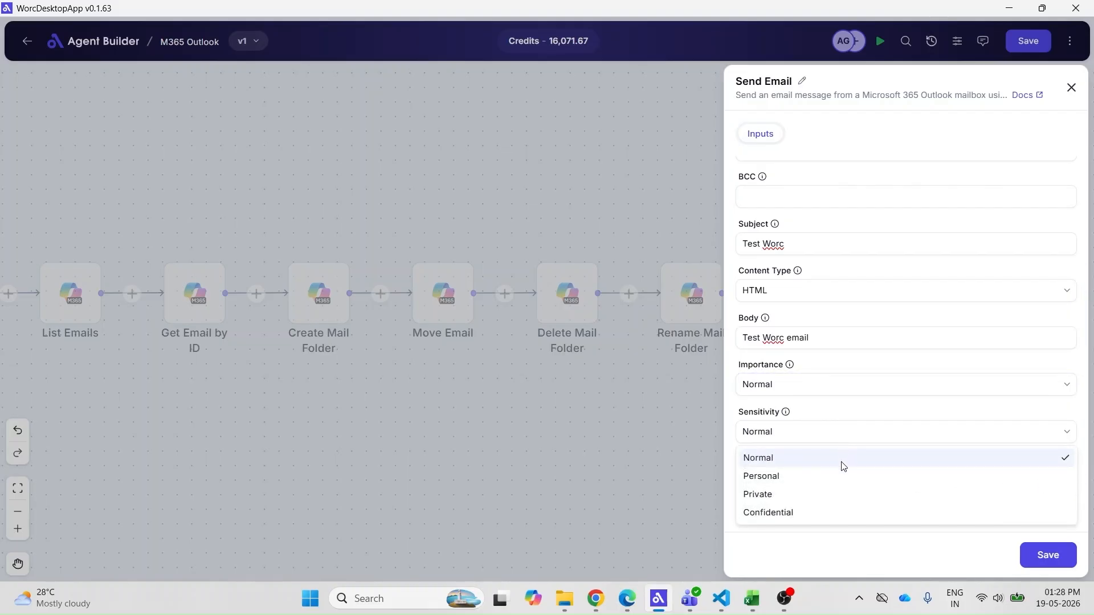
{"action": "left_click", "coordinate": [843, 467]}
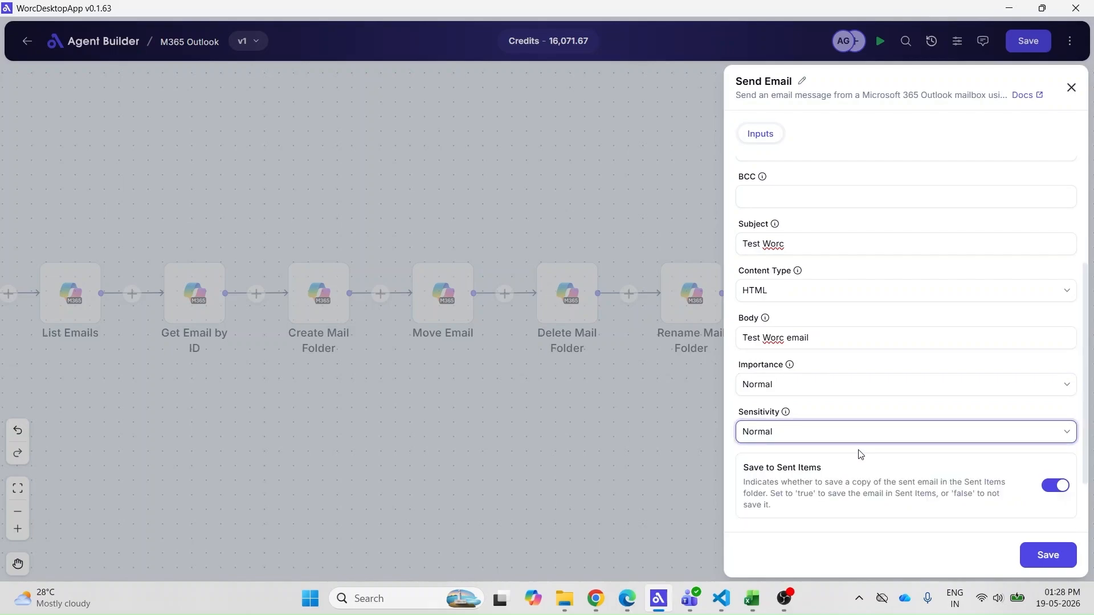
{"action": "scroll", "coordinate": [861, 452], "scroll_direction": "down", "scroll_amount": 2}
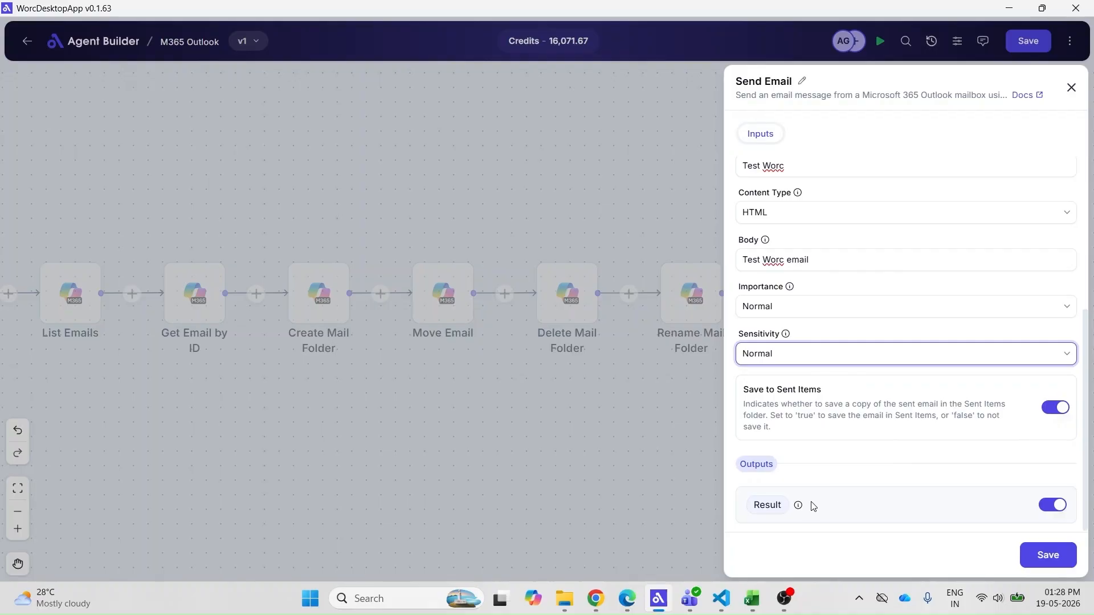
Name the output SendEmailResult, save the node, and run the flow
{"action": "left_click", "coordinate": [757, 506]}
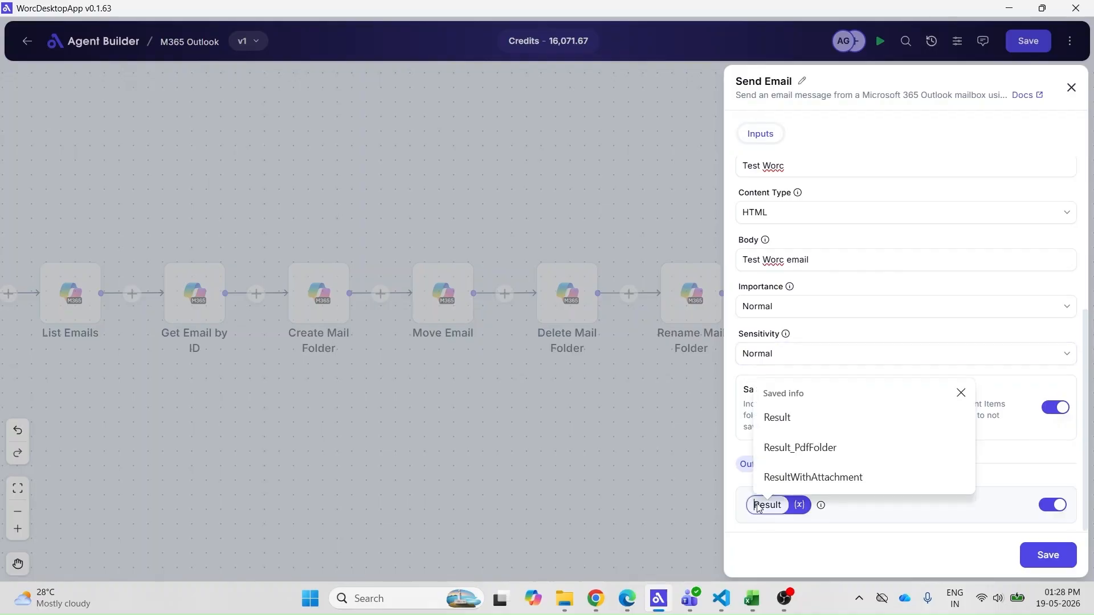
{"action": "type", "text": "Send"}
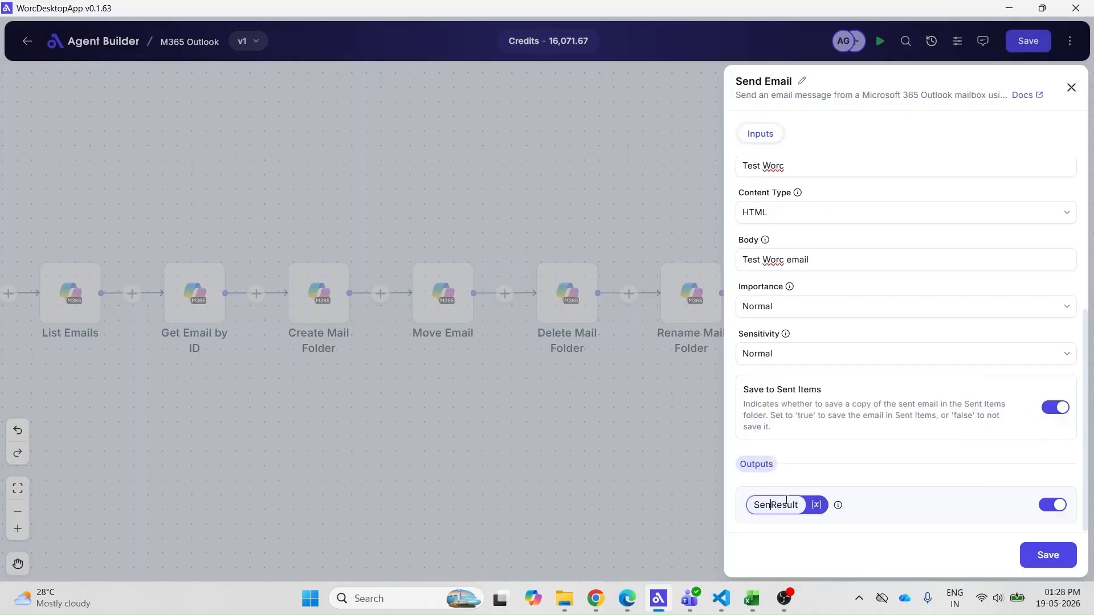
{"action": "type", "text": "Email"}
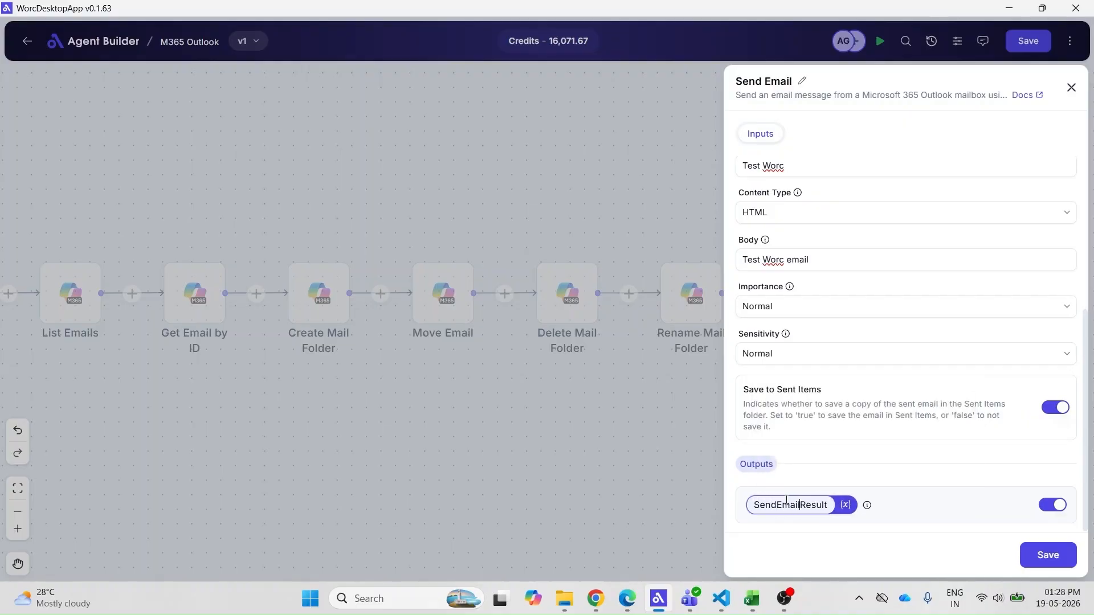
{"action": "left_click", "coordinate": [1032, 553]}
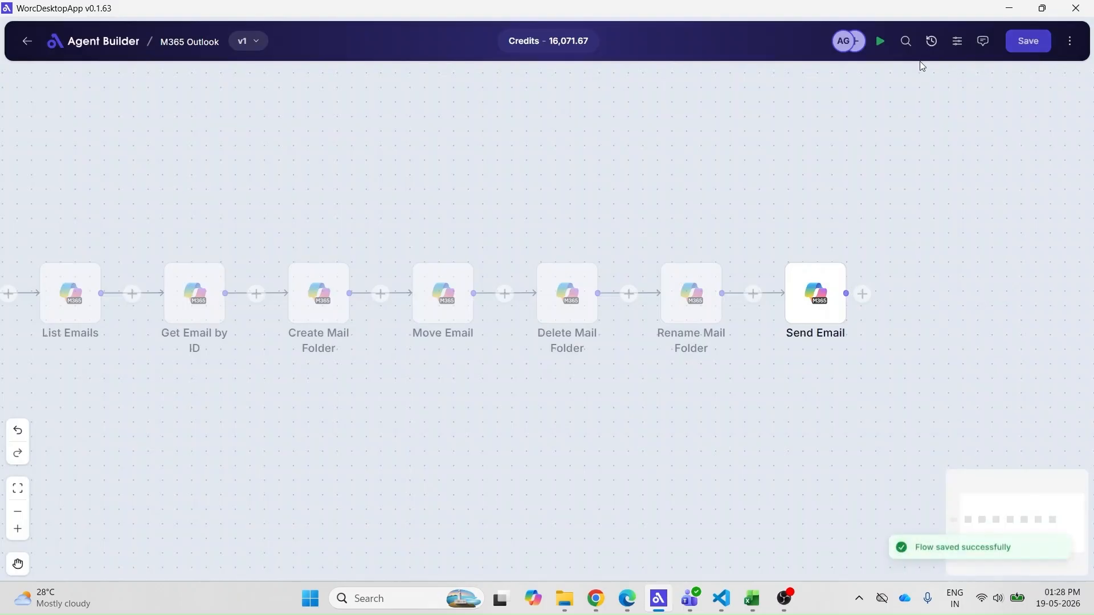
{"action": "left_click", "coordinate": [880, 41]}
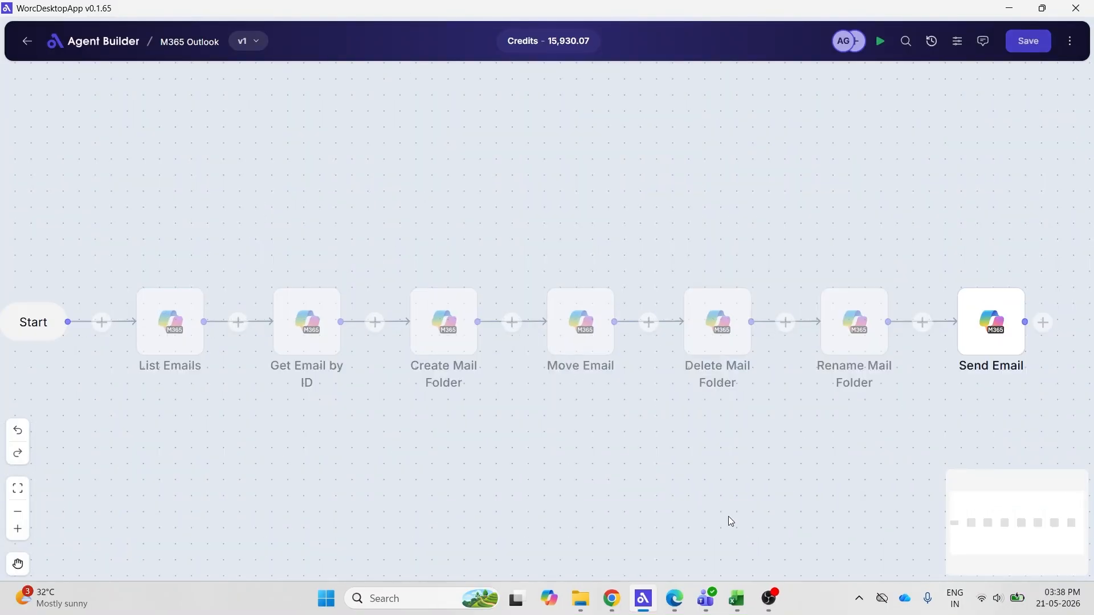
Open the new 'Test Worc' email in the Outlook Inbox to confirm delivery
{"action": "left_click", "coordinate": [674, 598]}
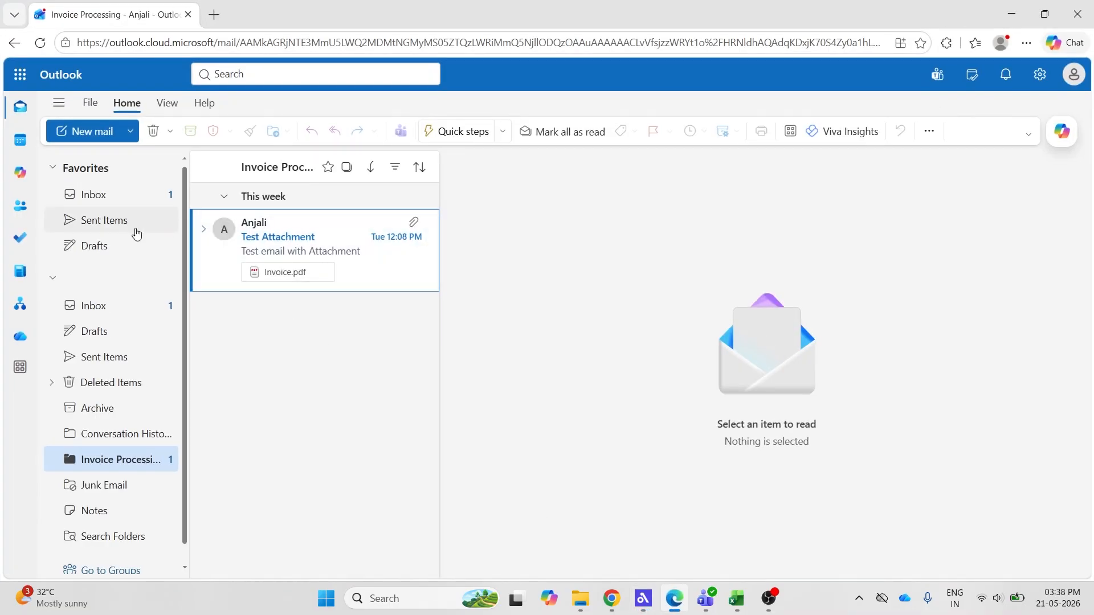
{"action": "left_click", "coordinate": [93, 305]}
{"action": "left_click", "coordinate": [299, 233]}
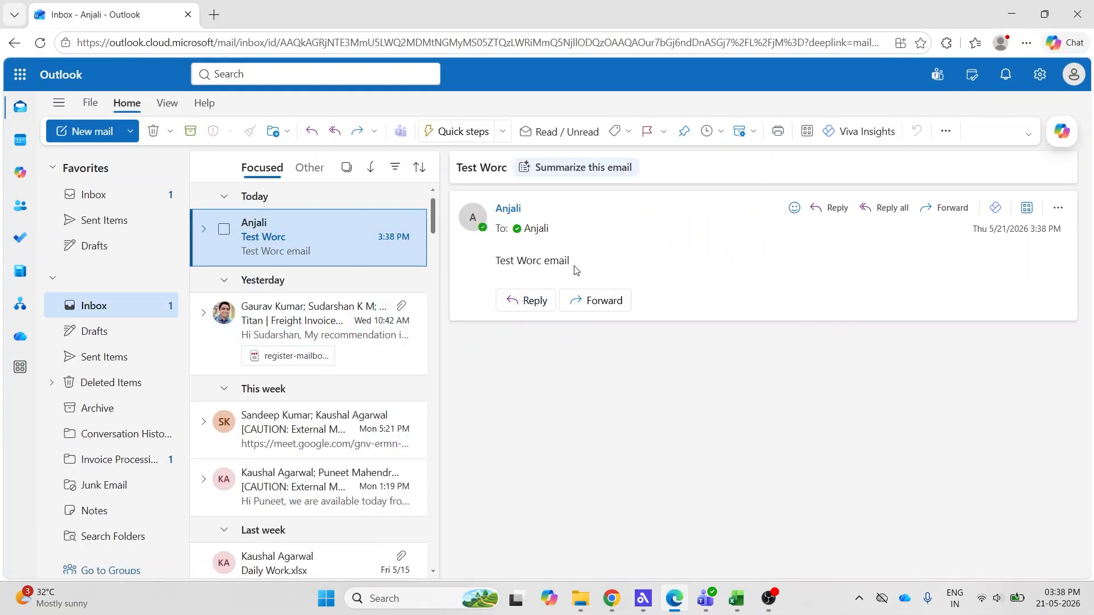